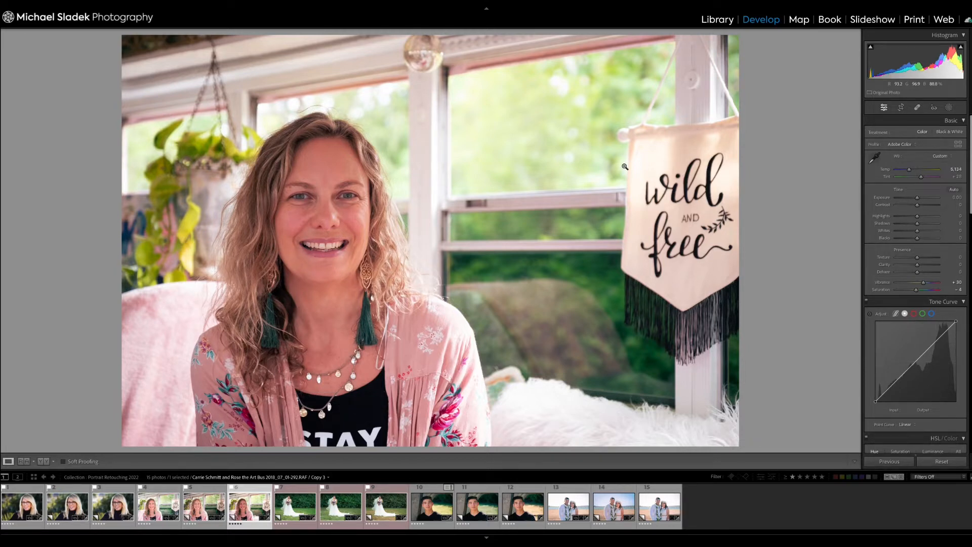
Mask the background and set exposure to about -0.57, highlights -17, whites -18 and saturation -23.
{"action": "left_click", "coordinate": [948, 109]}
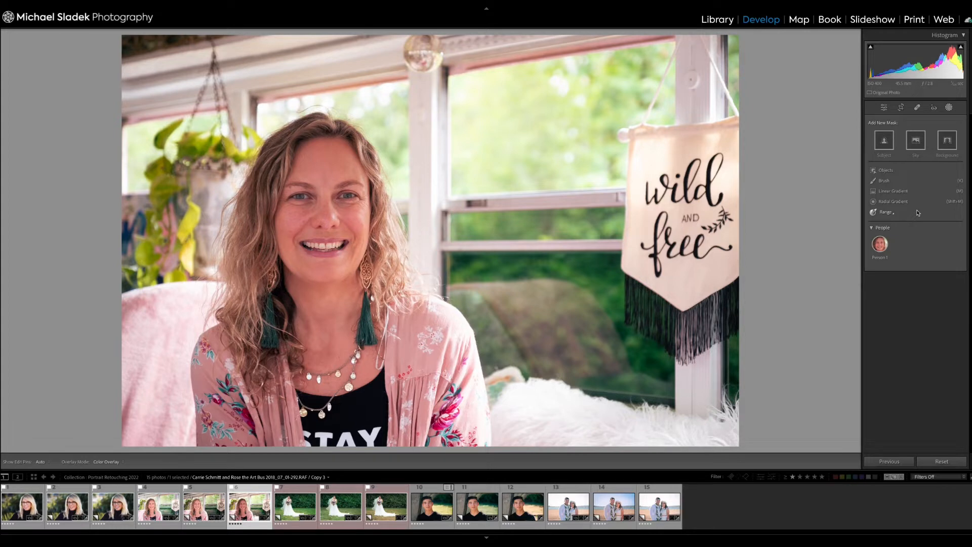
{"action": "left_click", "coordinate": [947, 141]}
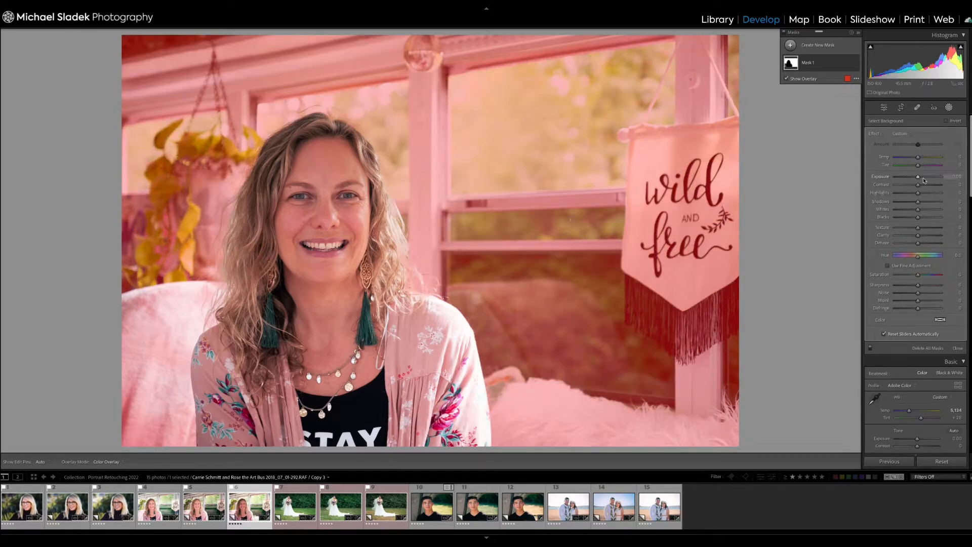
{"action": "left_click_drag", "start_coordinate": [918, 176], "coordinate": [914, 209]}
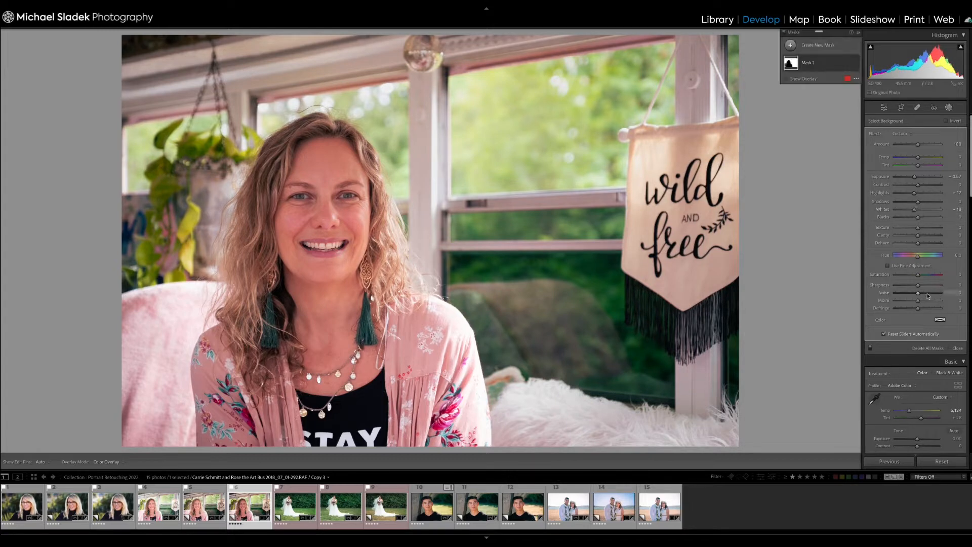
{"action": "left_click_drag", "start_coordinate": [918, 276], "coordinate": [913, 277]}
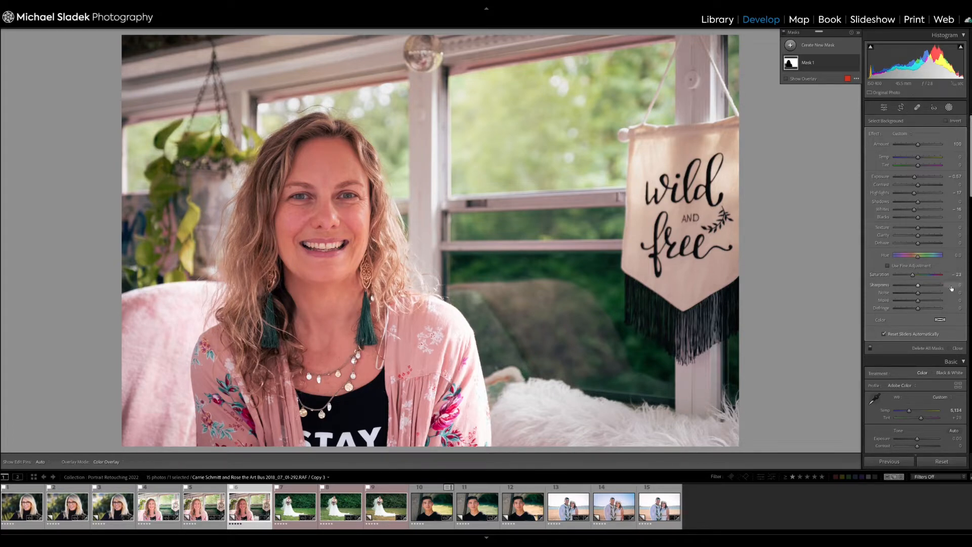
Create six separate masks for the woman's face skin, body skin, eye sclera, iris and pupil, teeth and hair.
{"action": "left_click", "coordinate": [791, 46]}
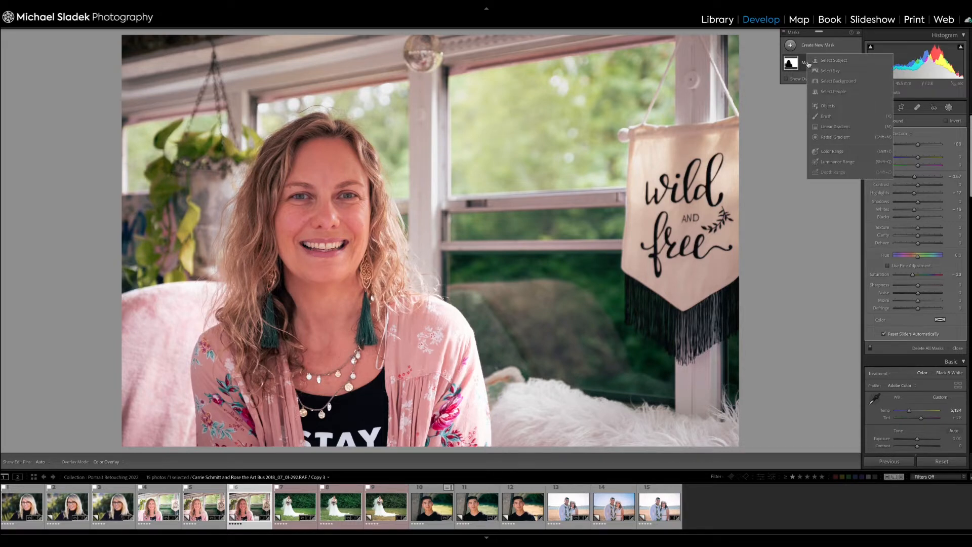
{"action": "left_click", "coordinate": [829, 92]}
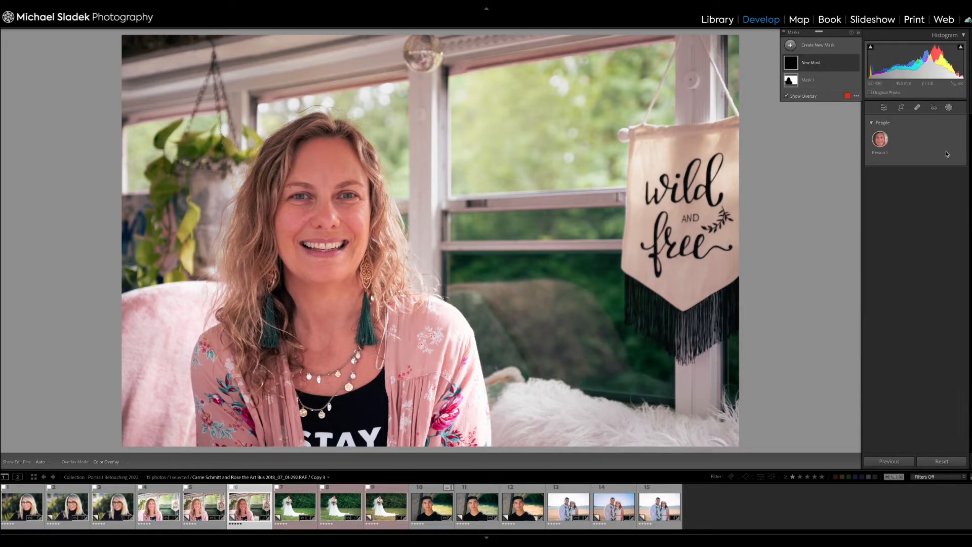
{"action": "left_click", "coordinate": [882, 141]}
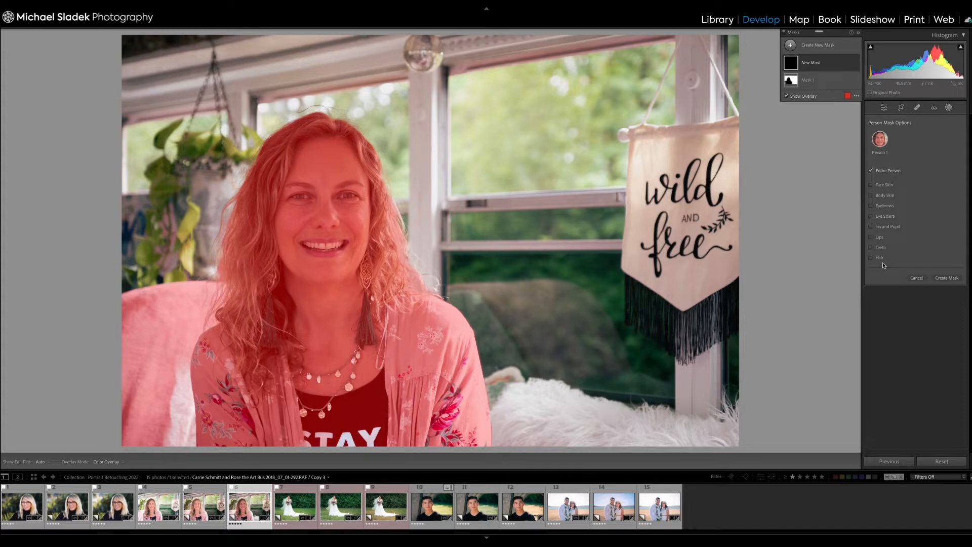
{"action": "left_click", "coordinate": [871, 185]}
{"action": "left_click", "coordinate": [871, 195]}
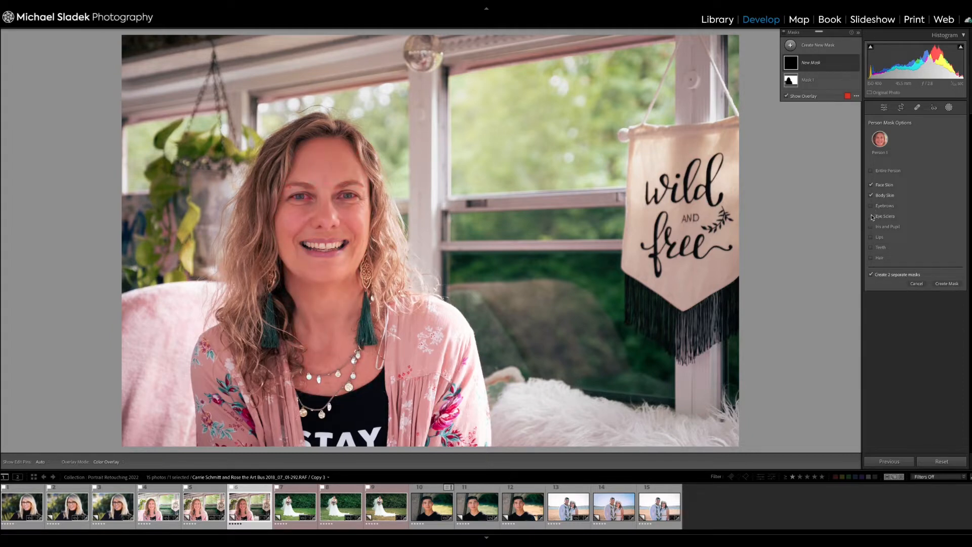
{"action": "left_click", "coordinate": [870, 217]}
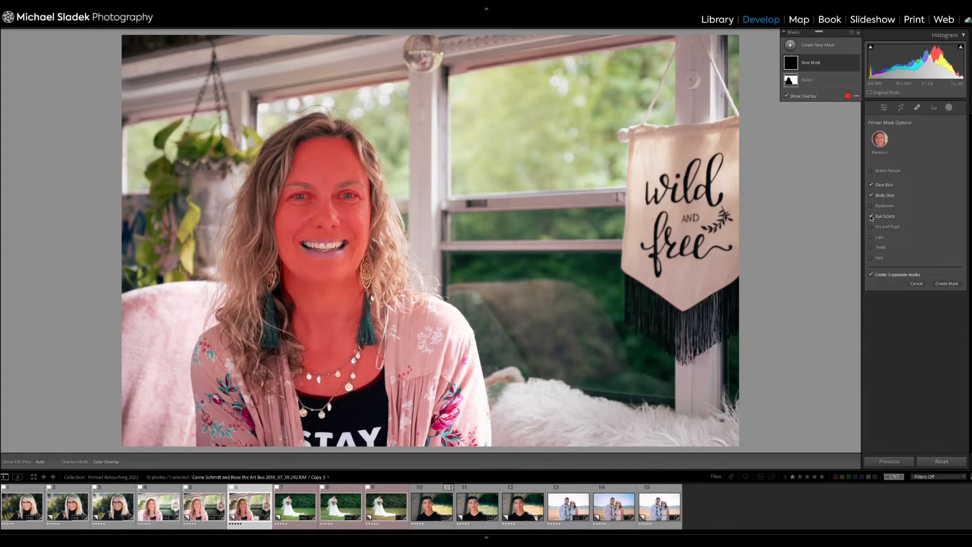
{"action": "left_click", "coordinate": [871, 227]}
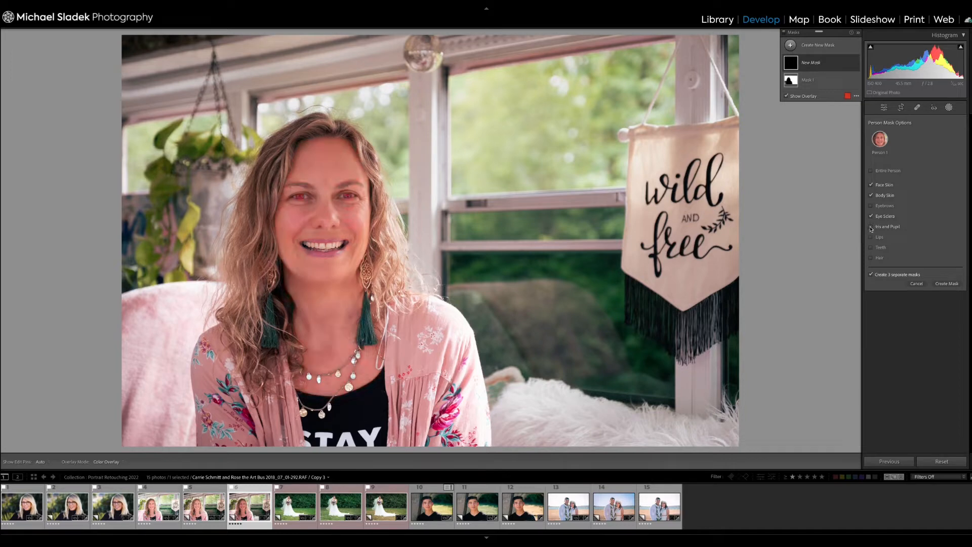
{"action": "left_click", "coordinate": [870, 247]}
{"action": "left_click", "coordinate": [871, 258]}
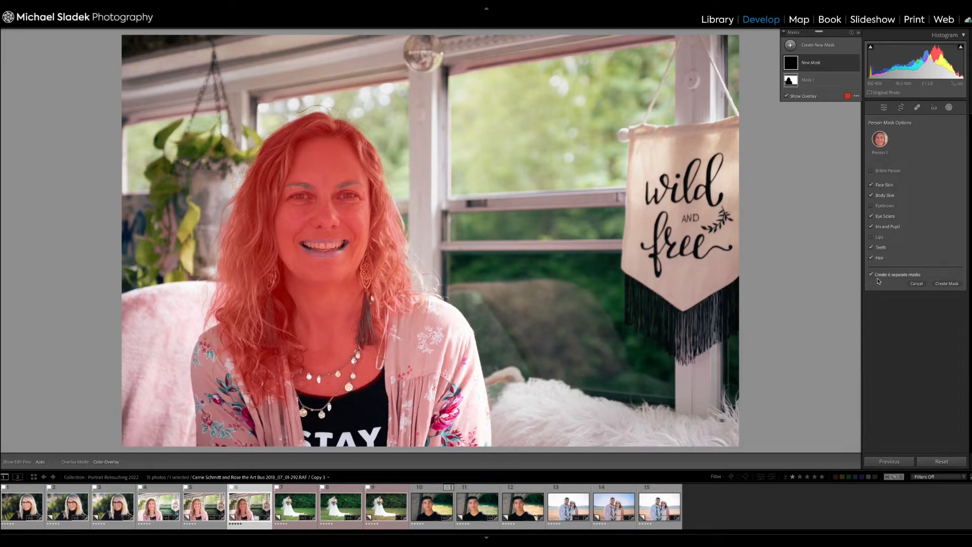
{"action": "left_click", "coordinate": [943, 284]}
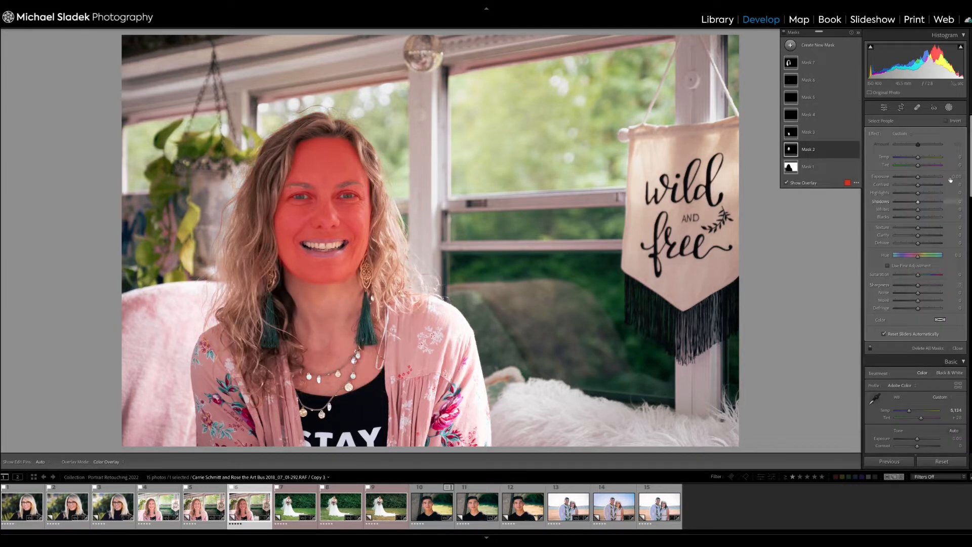
Soften the face skin mask with clarity at about -9 and texture at -6, and lift its shadows to 11.
{"action": "left_click", "coordinate": [810, 152]}
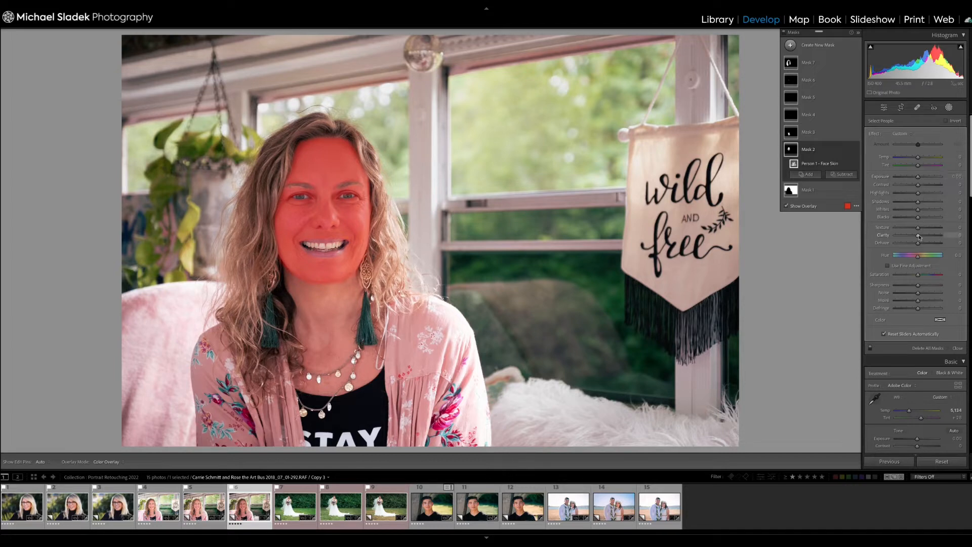
{"action": "left_click_drag", "start_coordinate": [918, 236], "coordinate": [917, 238]}
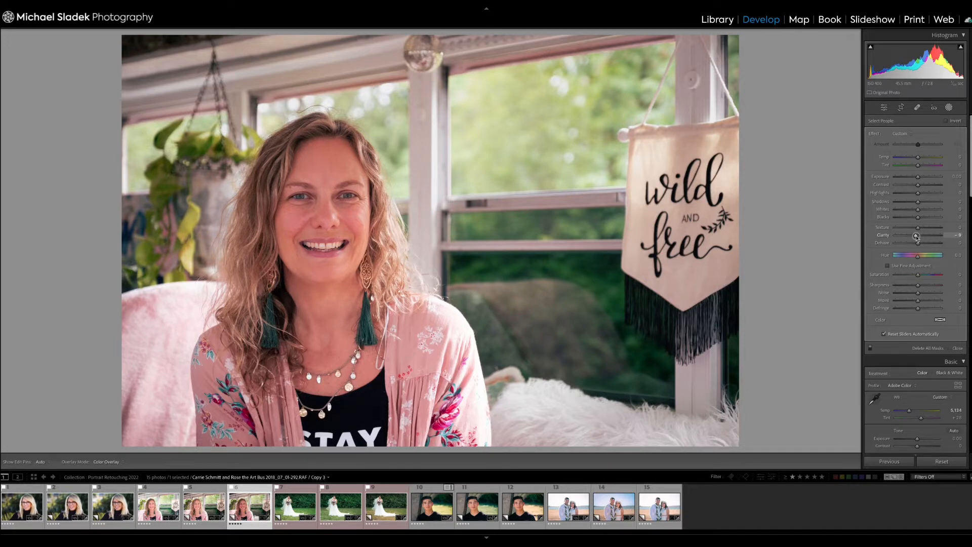
{"action": "left_click_drag", "start_coordinate": [916, 237], "coordinate": [917, 229]}
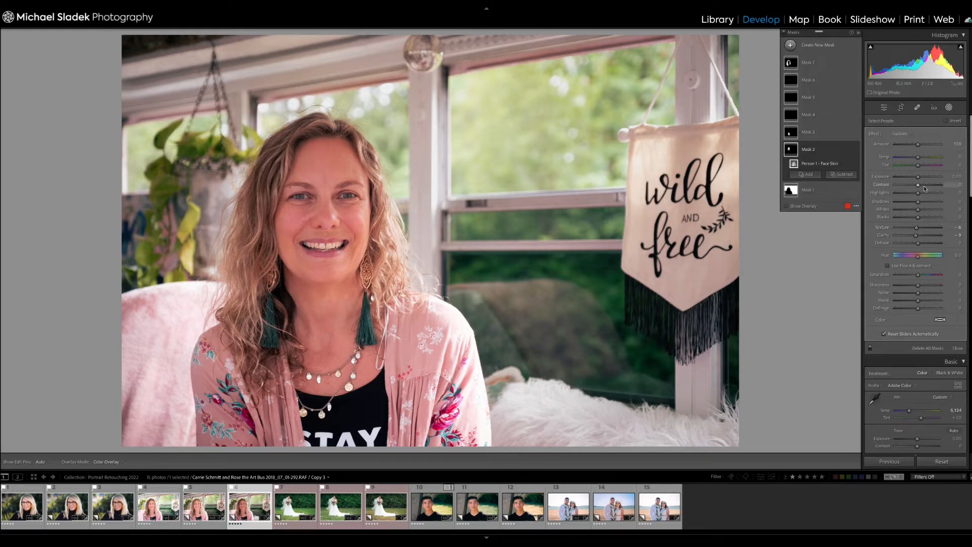
{"action": "left_click_drag", "start_coordinate": [918, 202], "coordinate": [943, 205]}
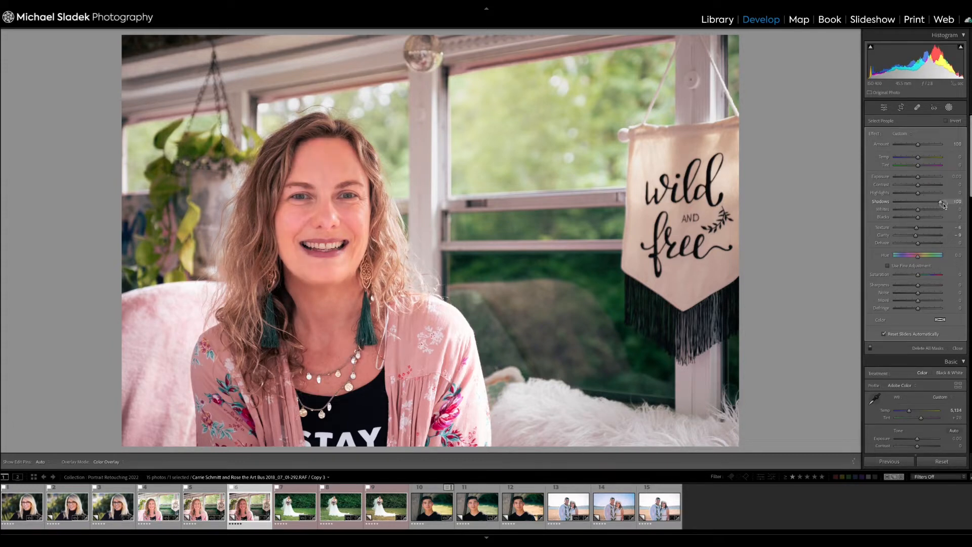
{"action": "left_click_drag", "start_coordinate": [943, 205], "coordinate": [921, 204]}
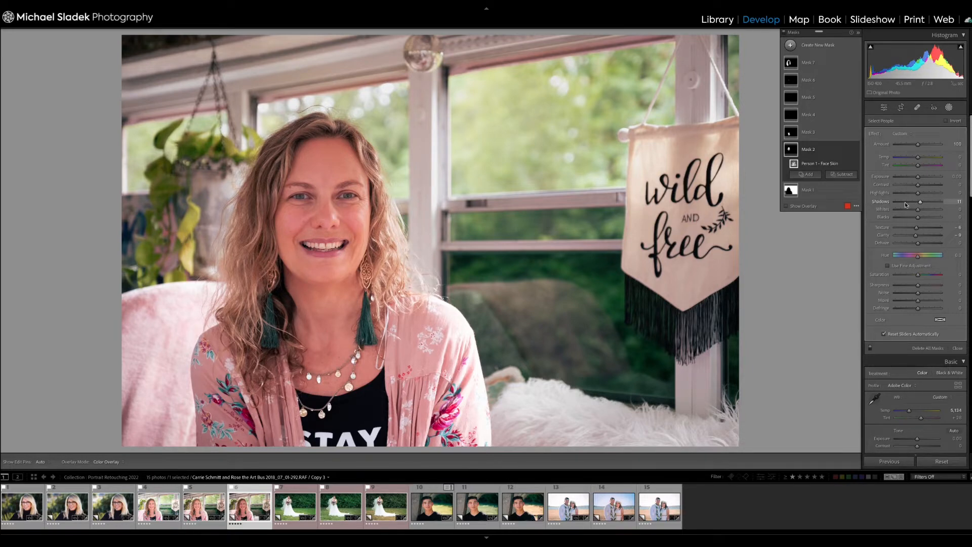
Soften the body skin mask with texture and clarity at about -9, slightly raised shadows and slightly reduced contrast.
{"action": "mouse_move", "coordinate": [791, 136]}
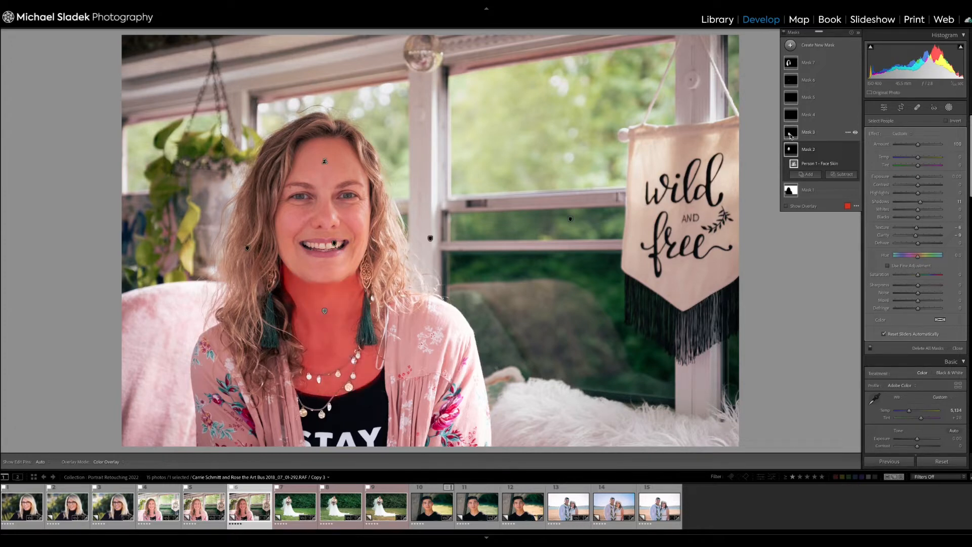
{"action": "left_click", "coordinate": [791, 135]}
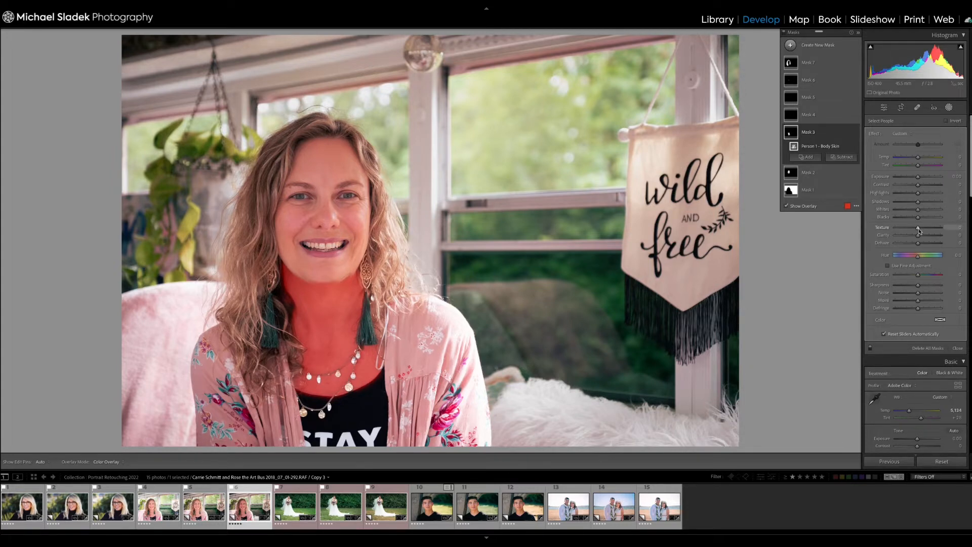
{"action": "left_click_drag", "start_coordinate": [918, 228], "coordinate": [916, 237]}
{"action": "left_click_drag", "start_coordinate": [918, 202], "coordinate": [918, 188]}
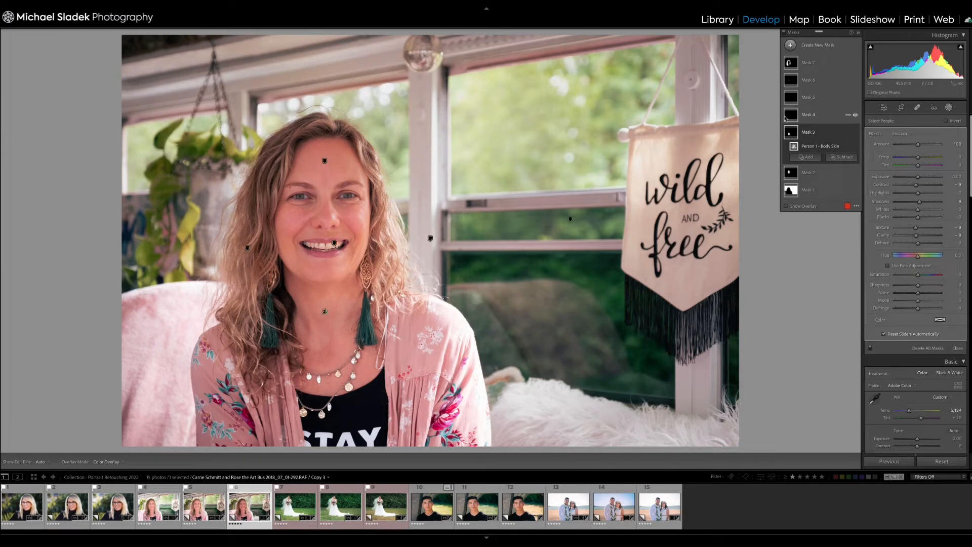
Brighten the eye sclera mask with exposure at about 0.38 and shadows at 18.
{"action": "left_click", "coordinate": [791, 116]}
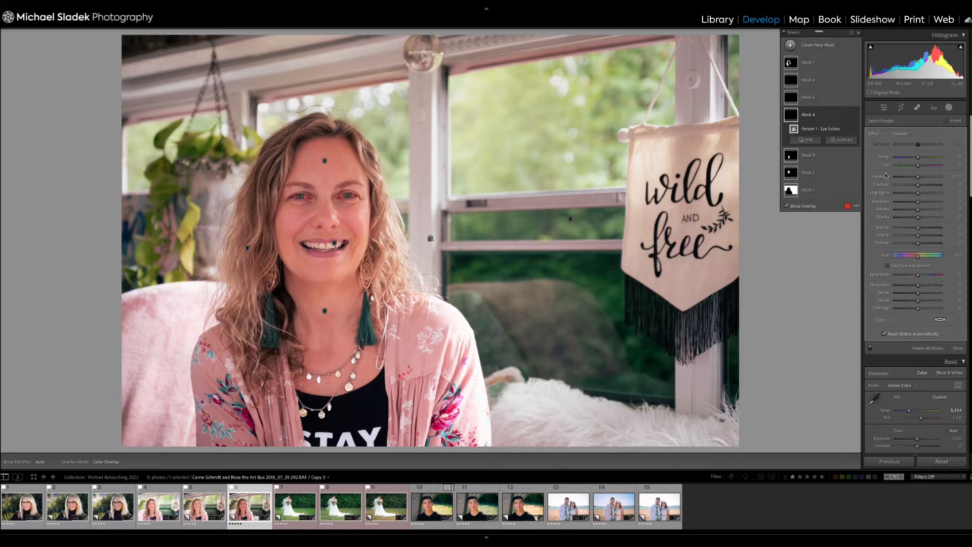
{"action": "left_click_drag", "start_coordinate": [917, 176], "coordinate": [919, 179]}
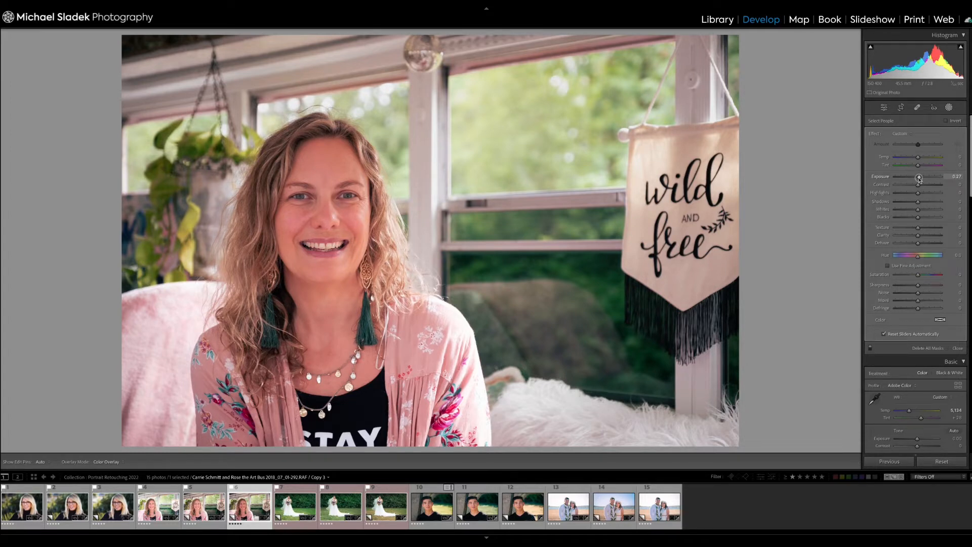
{"action": "mouse_move", "coordinate": [919, 178]}
{"action": "left_mouse_down"}
{"action": "mouse_move", "coordinate": [940, 176]}
{"action": "mouse_move", "coordinate": [919, 178]}
{"action": "left_mouse_up"}
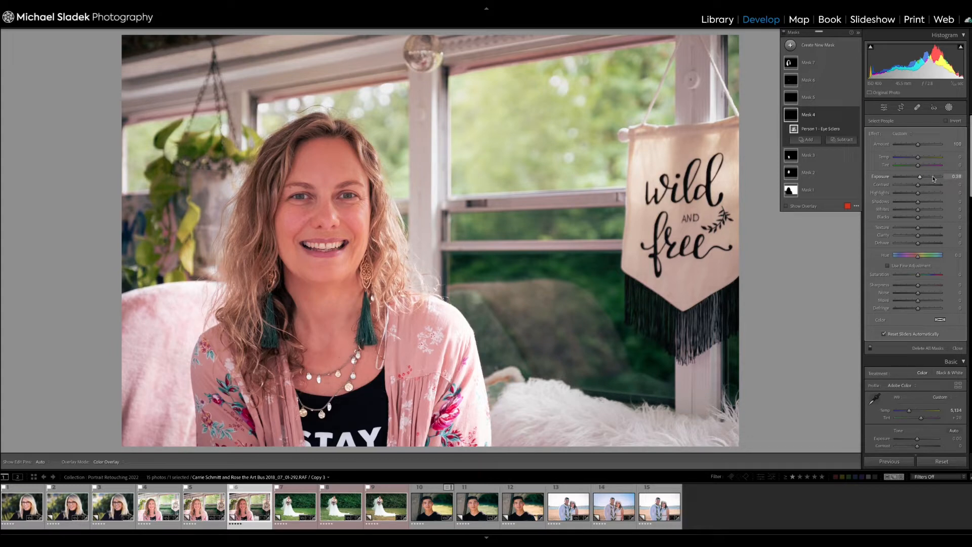
{"action": "mouse_move", "coordinate": [918, 203]}
{"action": "left_mouse_down"}
{"action": "mouse_move", "coordinate": [930, 204]}
{"action": "mouse_move", "coordinate": [922, 203]}
{"action": "left_mouse_up"}
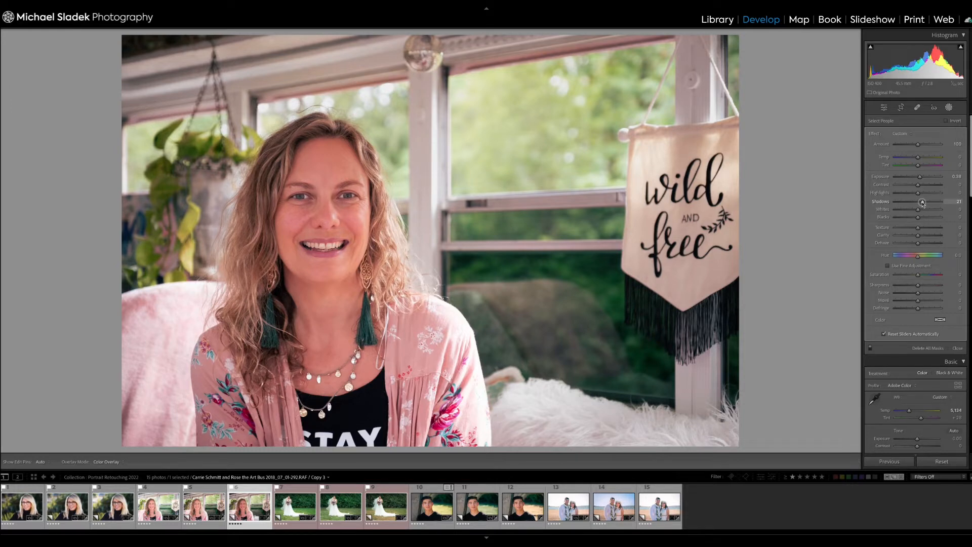
{"action": "left_click_drag", "start_coordinate": [922, 202], "coordinate": [921, 203]}
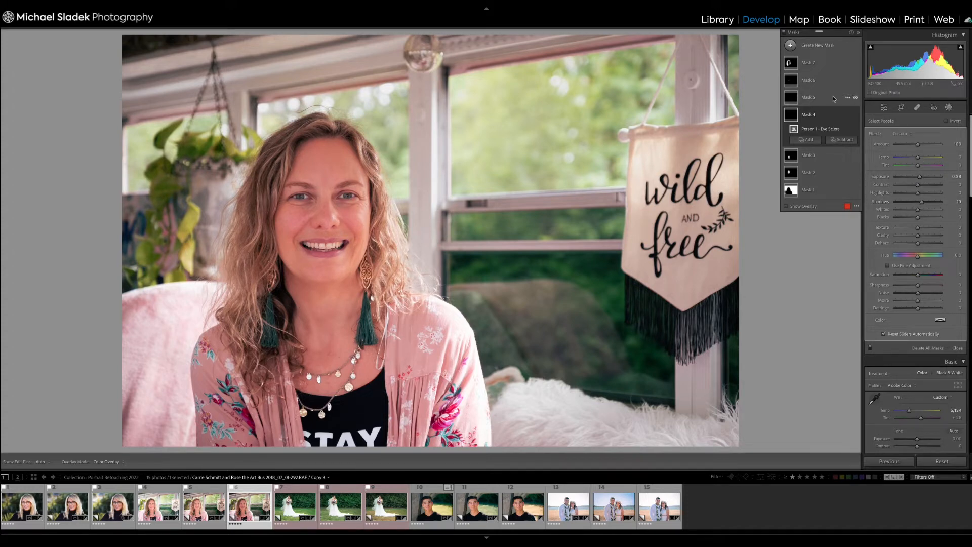
Enhance the iris and pupil mask with exposure about 0.28, highlights 17, whites 14, texture 7 and clarity 8.
{"action": "left_click", "coordinate": [795, 101]}
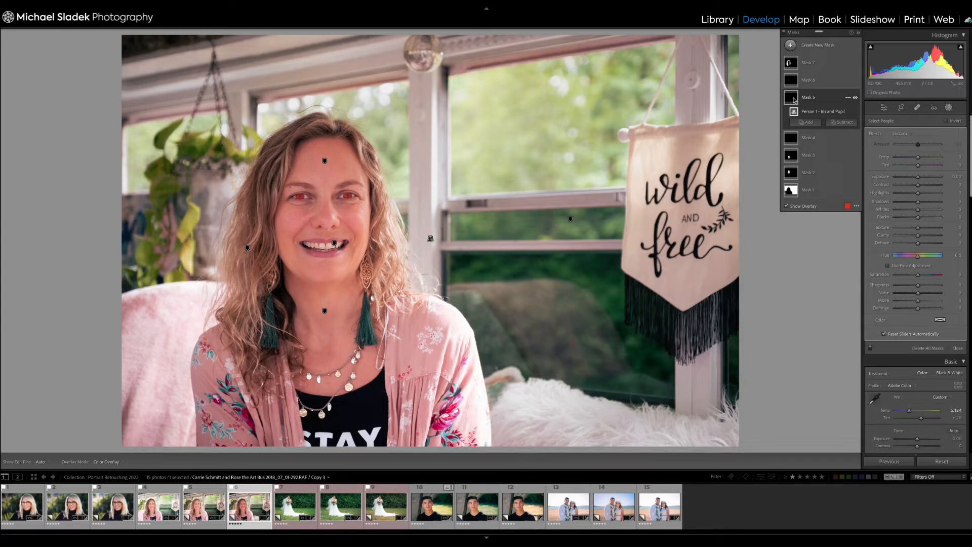
{"action": "left_click", "coordinate": [917, 177]}
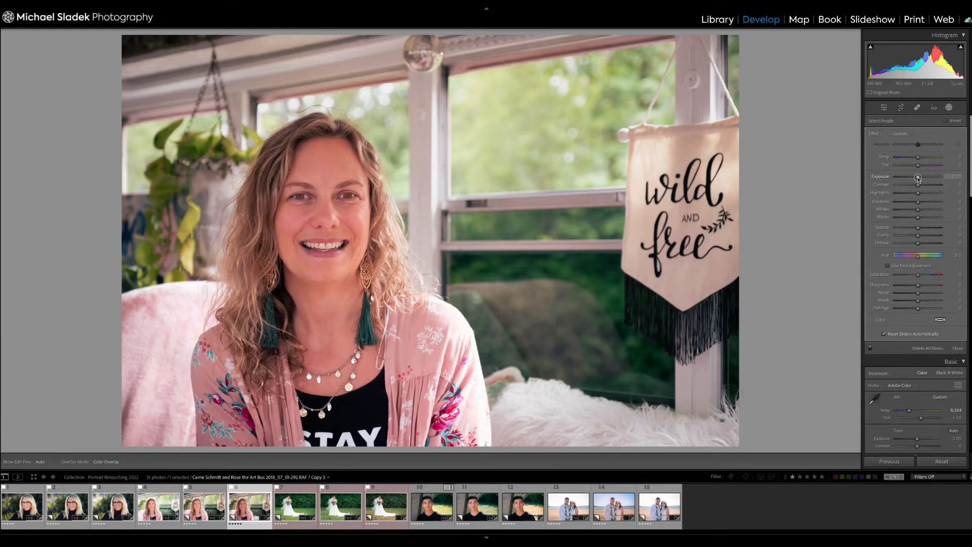
{"action": "left_click_drag", "start_coordinate": [918, 179], "coordinate": [919, 179]}
{"action": "left_click_drag", "start_coordinate": [919, 178], "coordinate": [919, 178]}
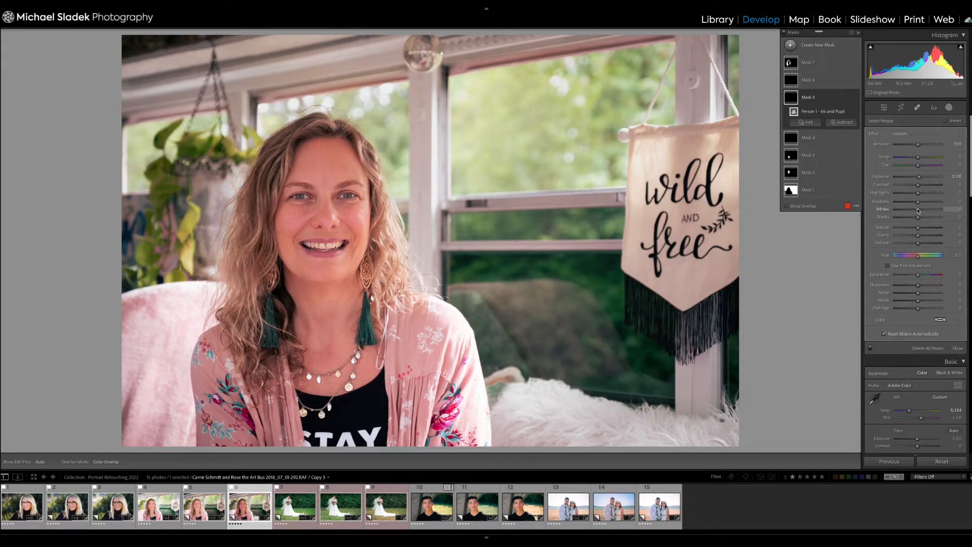
{"action": "left_click_drag", "start_coordinate": [918, 193], "coordinate": [919, 211]}
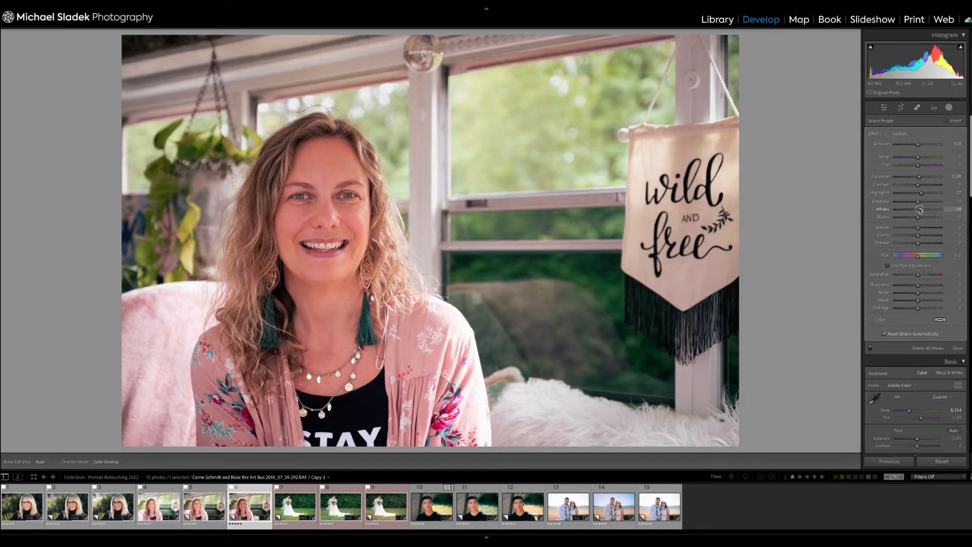
{"action": "left_click_drag", "start_coordinate": [920, 210], "coordinate": [919, 236]}
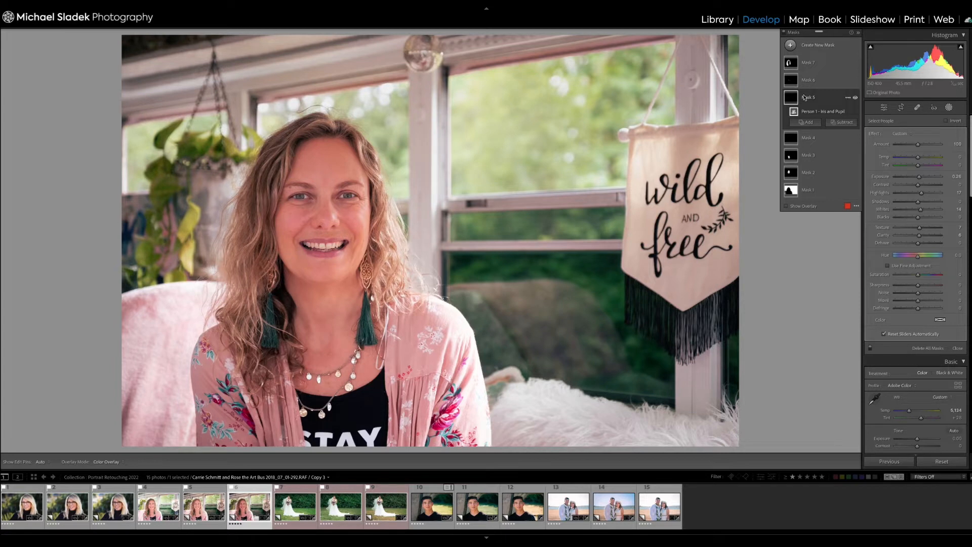
Whiten the teeth mask with exposure at about 0.18, saturation at about -19 and a slightly cooler temperature.
{"action": "left_click", "coordinate": [790, 80]}
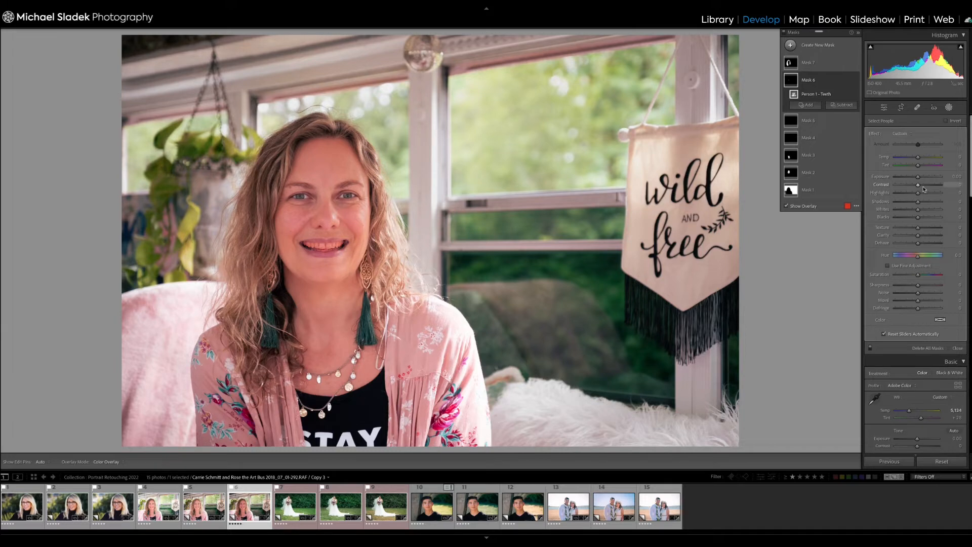
{"action": "left_click_drag", "start_coordinate": [918, 180], "coordinate": [919, 181]}
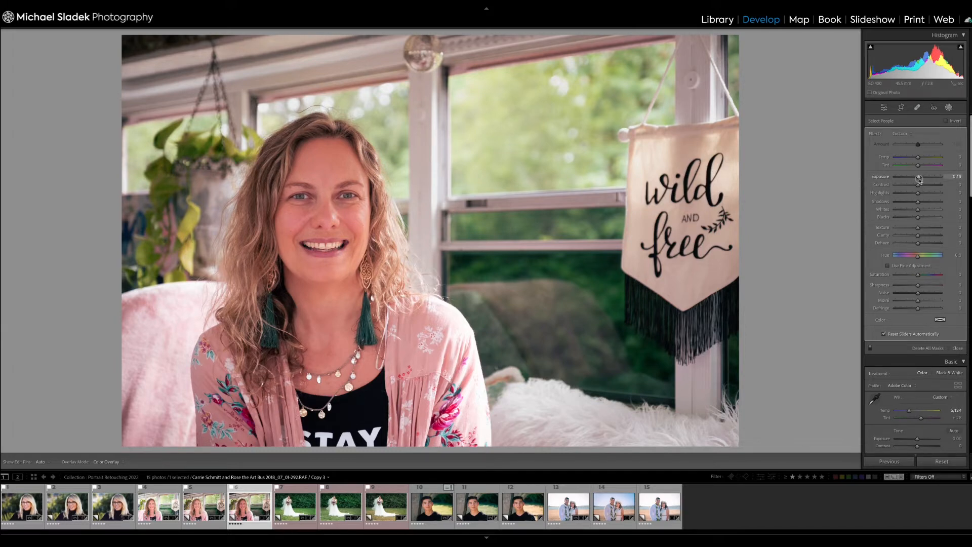
{"action": "left_click_drag", "start_coordinate": [920, 180], "coordinate": [919, 181]}
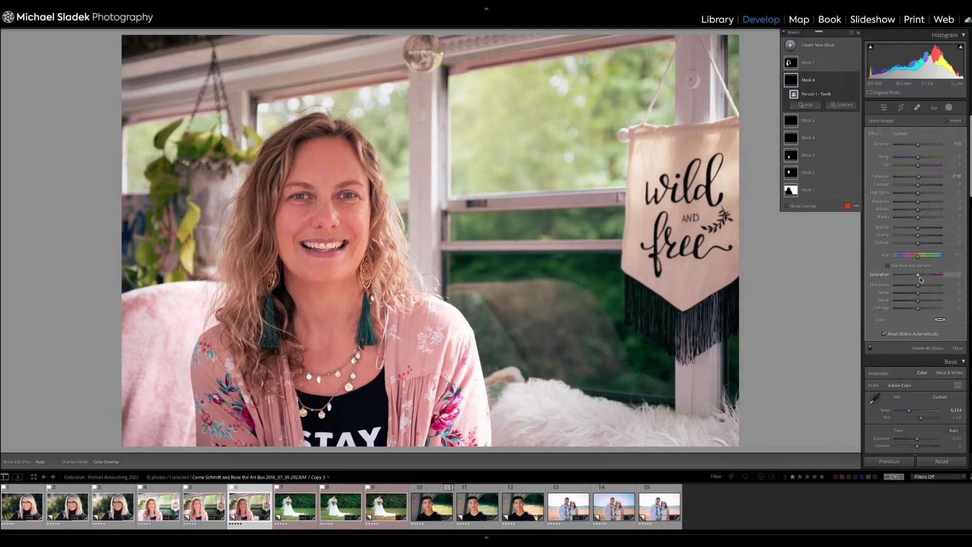
{"action": "mouse_move", "coordinate": [919, 278]}
{"action": "left_mouse_down"}
{"action": "mouse_move", "coordinate": [893, 274]}
{"action": "mouse_move", "coordinate": [914, 277]}
{"action": "left_mouse_up"}
{"action": "left_click_drag", "start_coordinate": [918, 160], "coordinate": [919, 160]}
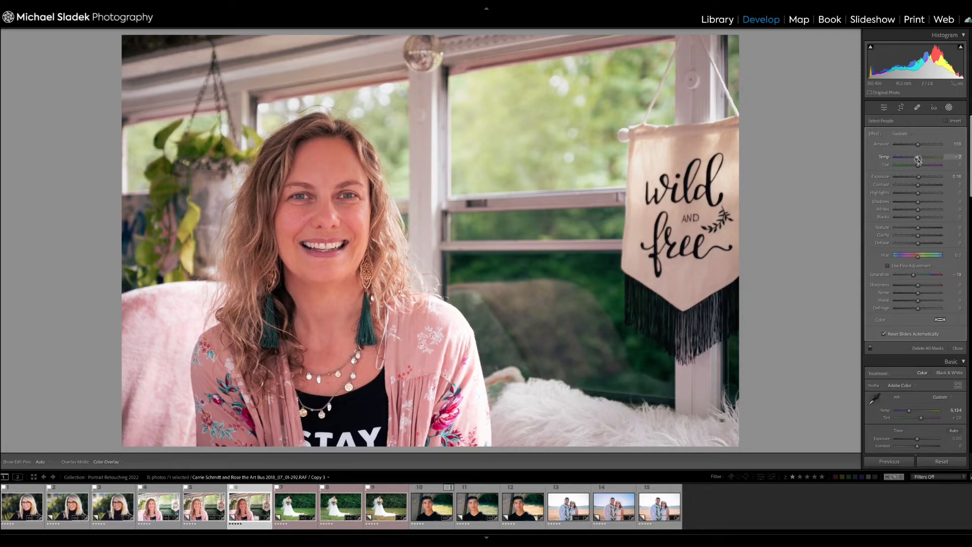
{"action": "left_click_drag", "start_coordinate": [919, 159], "coordinate": [918, 160]}
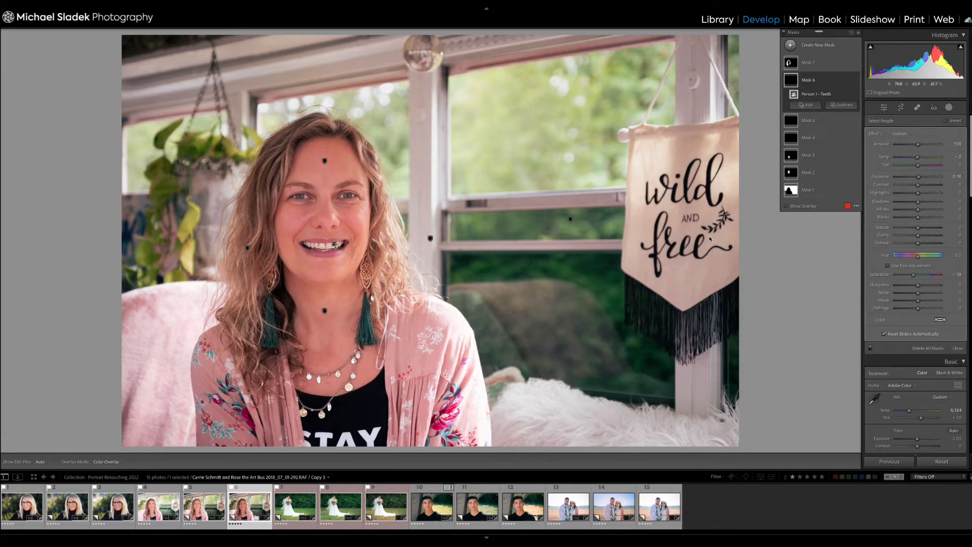
Enhance the hair mask with texture 28, clarity about 15 and shadows 12.
{"action": "left_click", "coordinate": [794, 64]}
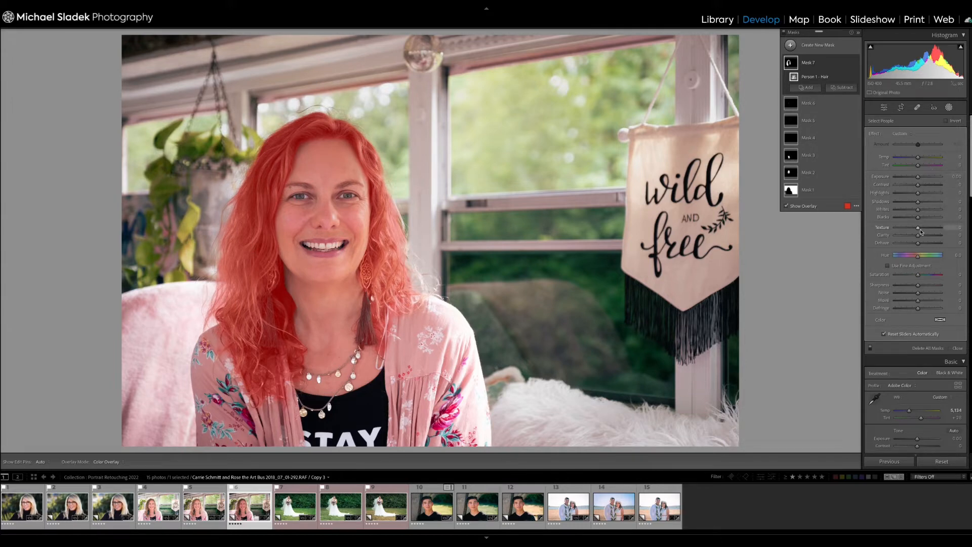
{"action": "left_click_drag", "start_coordinate": [919, 229], "coordinate": [921, 236]}
{"action": "left_click_drag", "start_coordinate": [918, 201], "coordinate": [921, 202]}
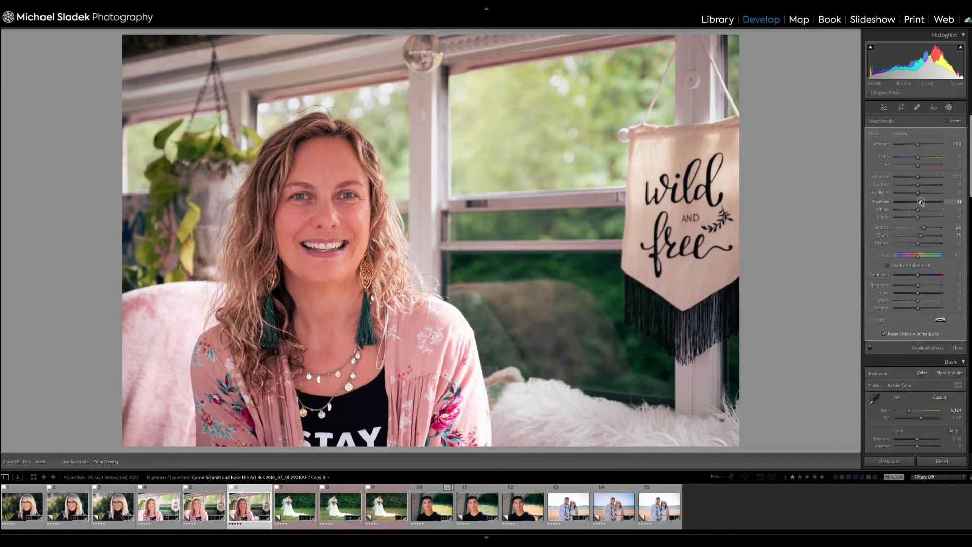
{"action": "left_click_drag", "start_coordinate": [922, 202], "coordinate": [922, 201]}
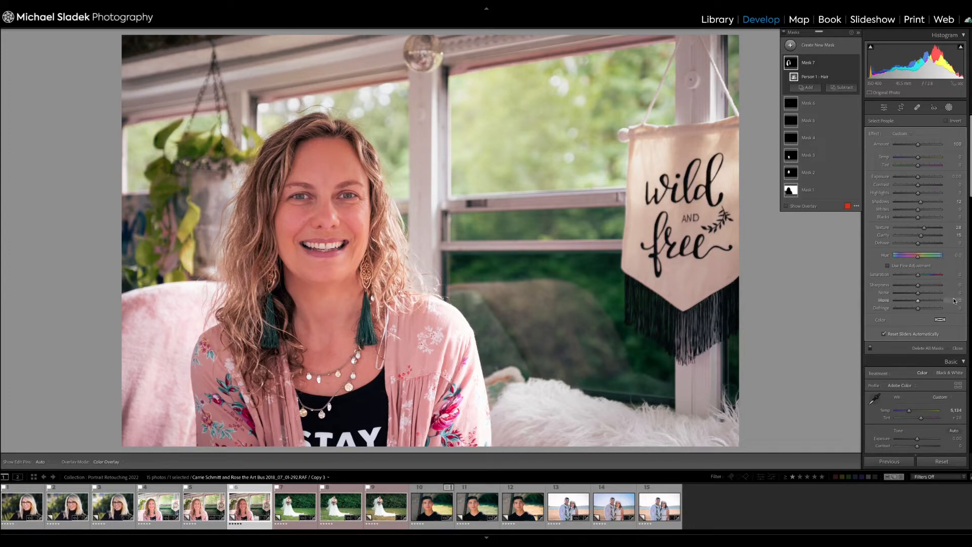
Try pink, teal and magenta color tints on the hair mask, then bring the tint saturation back to 0.
{"action": "left_click", "coordinate": [939, 321]}
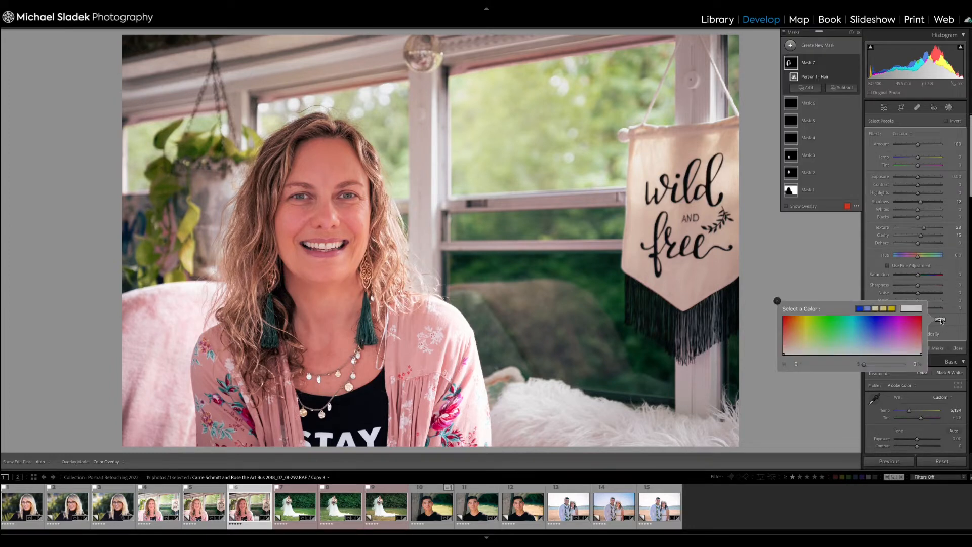
{"action": "left_click_drag", "start_coordinate": [874, 325], "coordinate": [902, 324]}
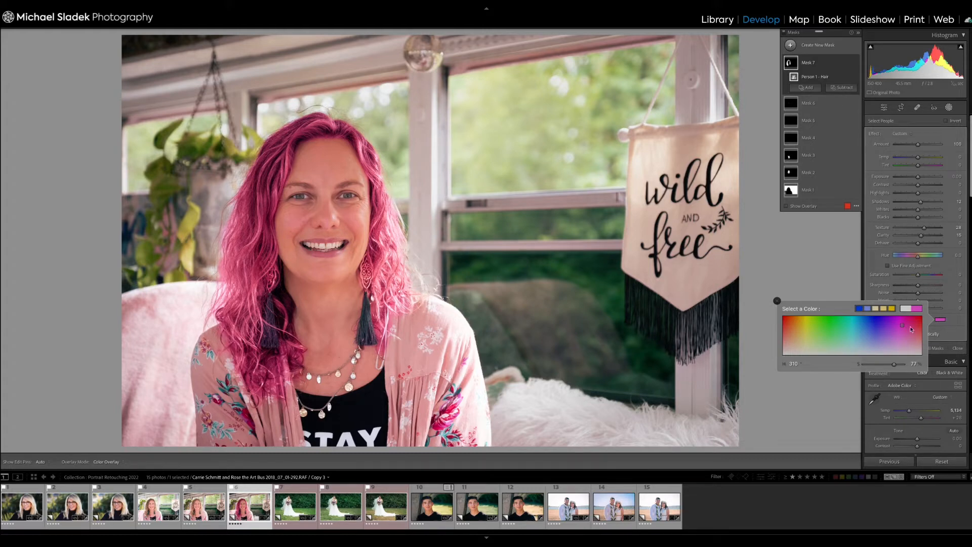
{"action": "mouse_move", "coordinate": [866, 327]}
{"action": "left_mouse_down"}
{"action": "mouse_move", "coordinate": [808, 324]}
{"action": "mouse_move", "coordinate": [808, 341]}
{"action": "mouse_move", "coordinate": [852, 316]}
{"action": "left_mouse_up"}
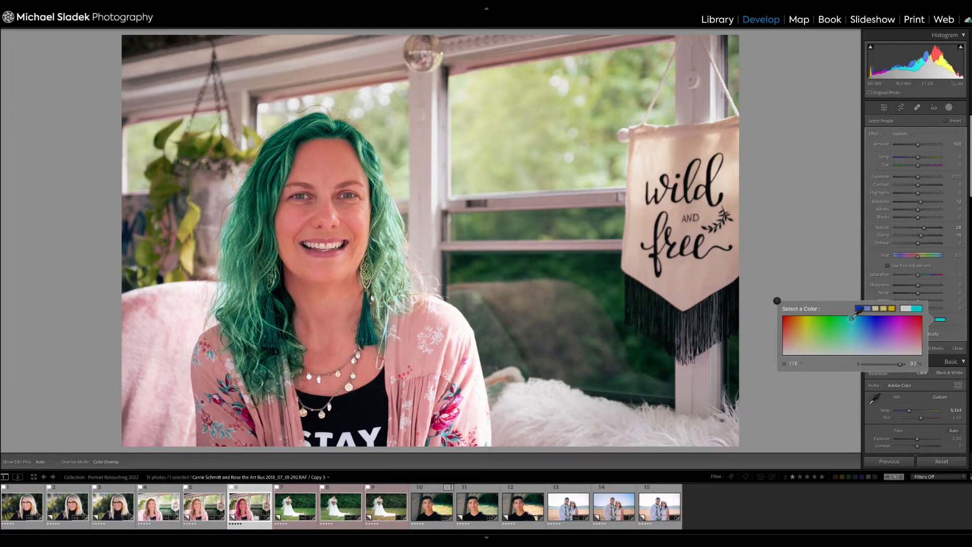
{"action": "left_click_drag", "start_coordinate": [852, 317], "coordinate": [897, 316]}
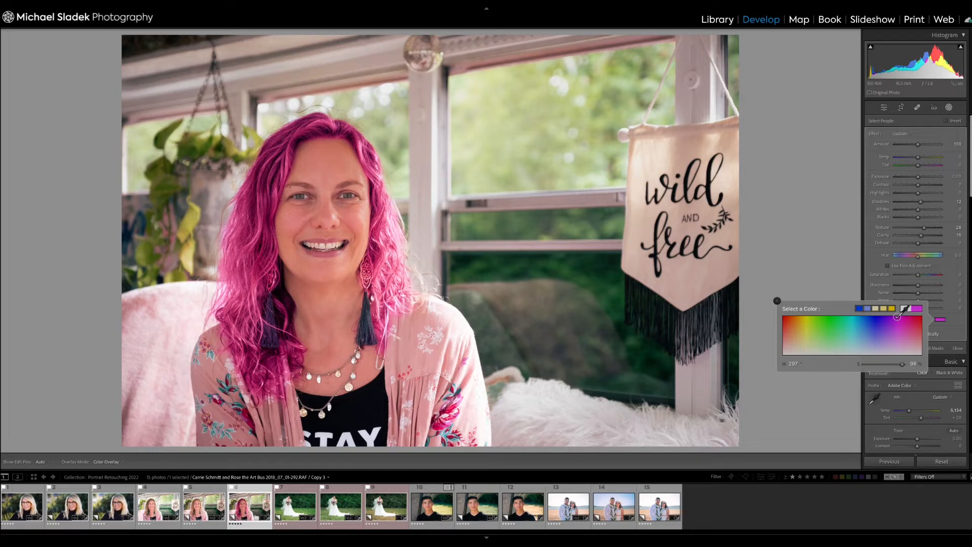
{"action": "left_click_drag", "start_coordinate": [896, 316], "coordinate": [899, 322]}
{"action": "left_click_drag", "start_coordinate": [898, 365], "coordinate": [820, 368]}
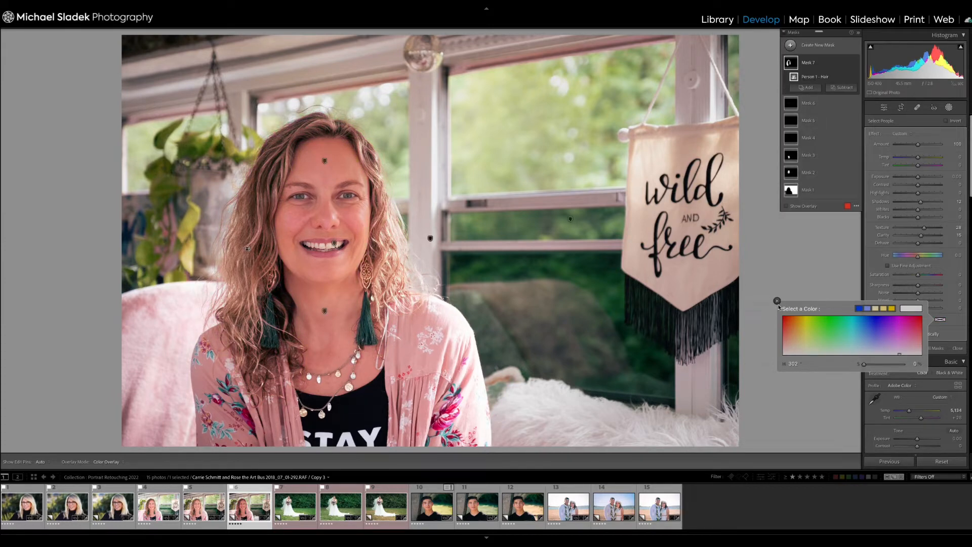
{"action": "left_click", "coordinate": [777, 301]}
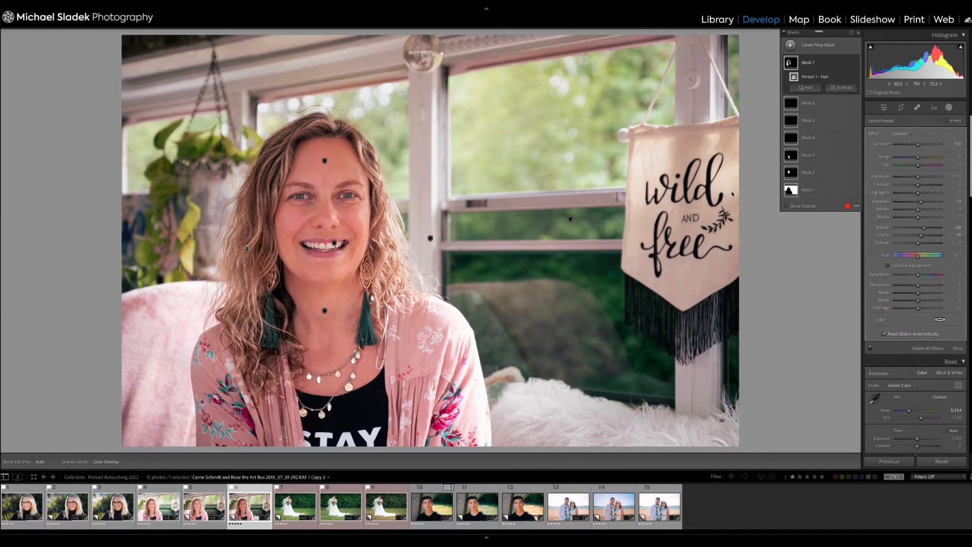
Switch to the third bride photo in the filmstrip, create an AI background mask and hide its overlay.
{"action": "left_click", "coordinate": [380, 511]}
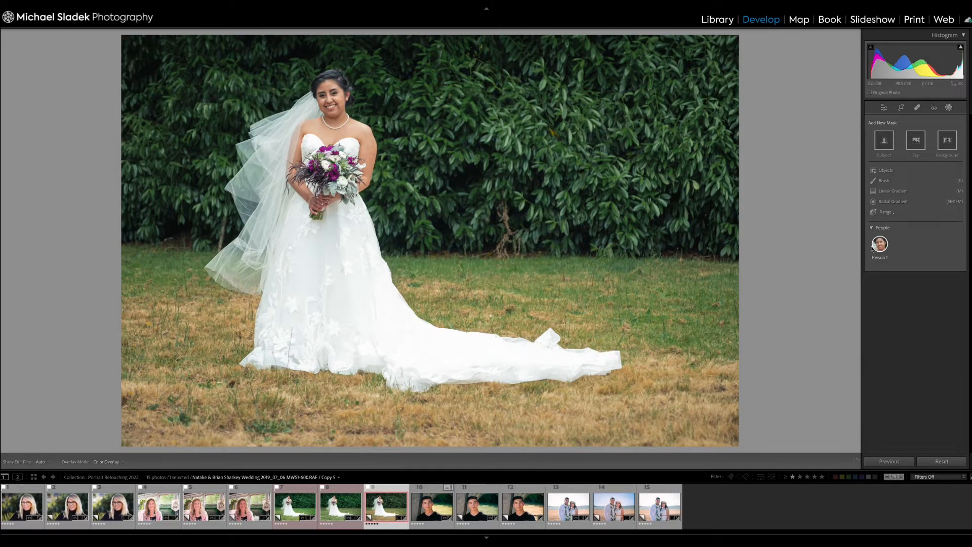
{"action": "mouse_move", "coordinate": [886, 256]}
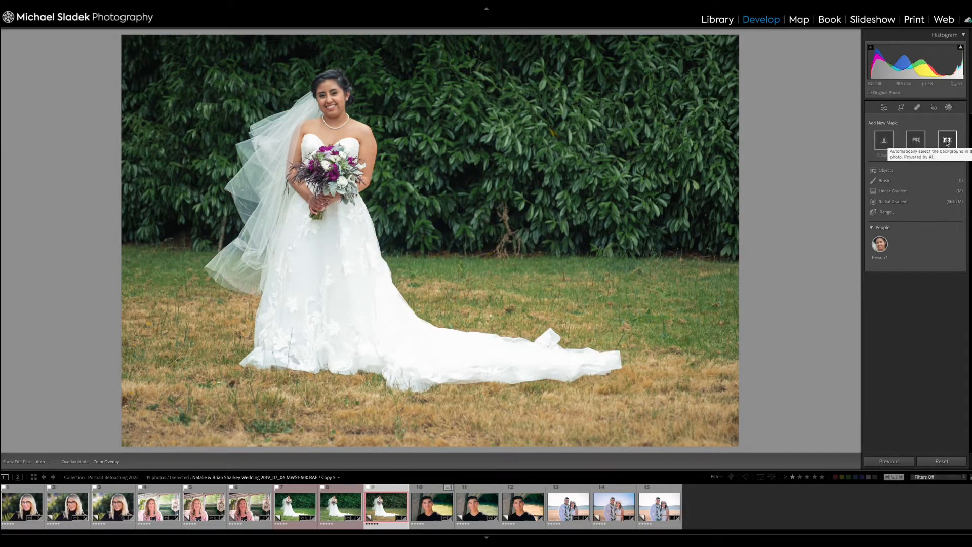
{"action": "left_click", "coordinate": [947, 141]}
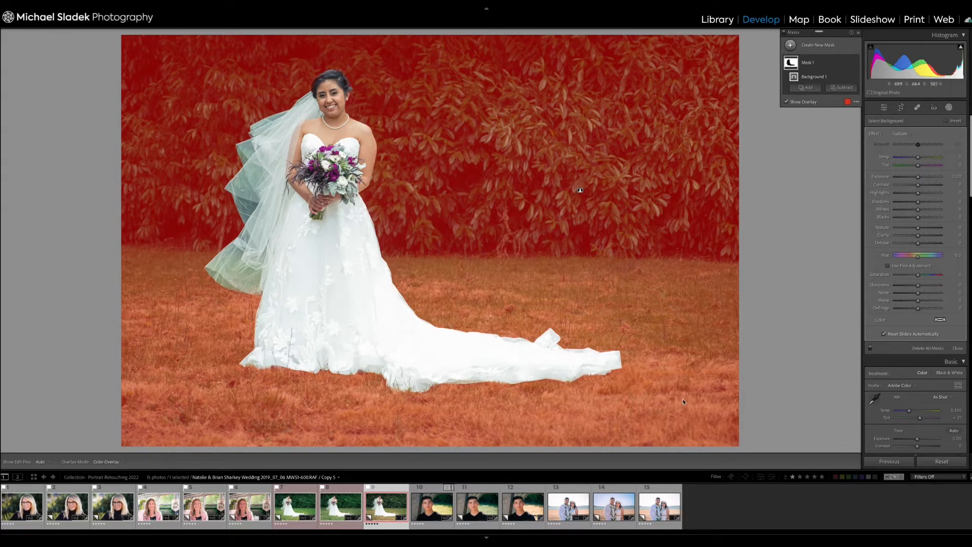
{"action": "left_click", "coordinate": [786, 102]}
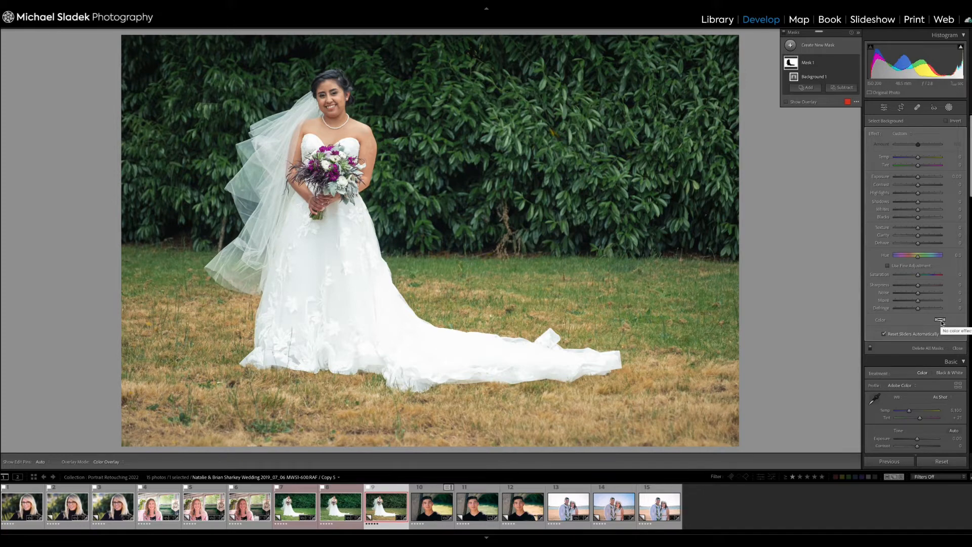
Tint the background mask with a soft green color, hue about 138 and saturation about 29%.
{"action": "left_click", "coordinate": [940, 320]}
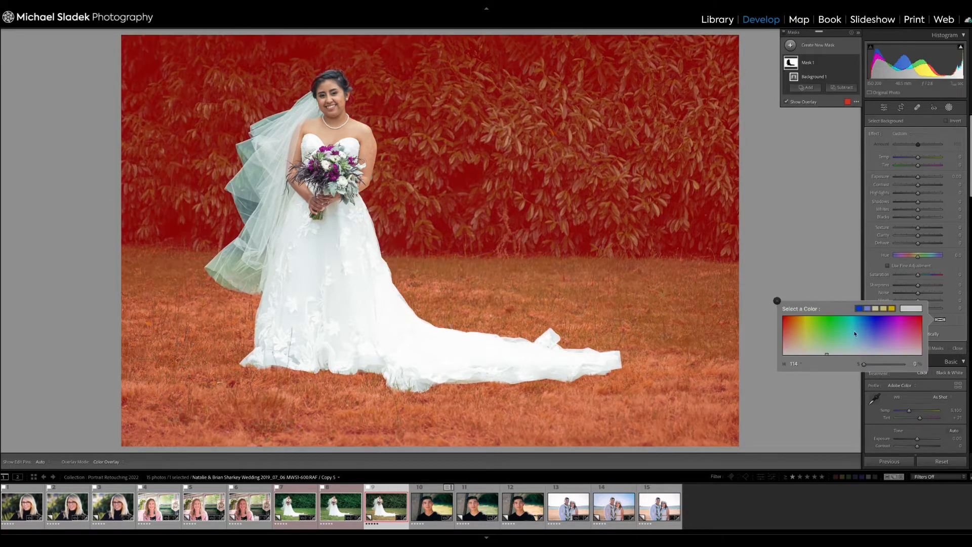
{"action": "left_click", "coordinate": [834, 330]}
{"action": "left_click_drag", "start_coordinate": [834, 329], "coordinate": [836, 343]}
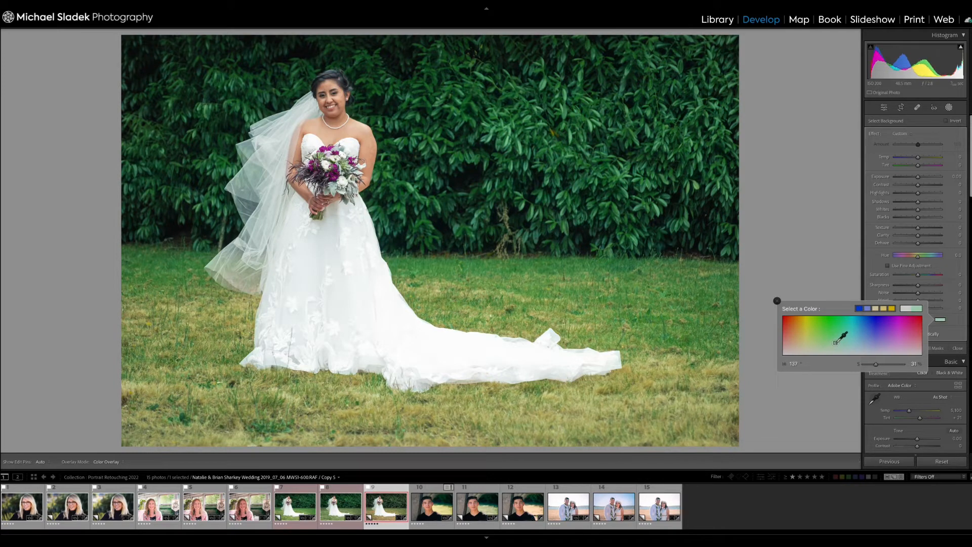
{"action": "left_click_drag", "start_coordinate": [835, 341], "coordinate": [836, 343]}
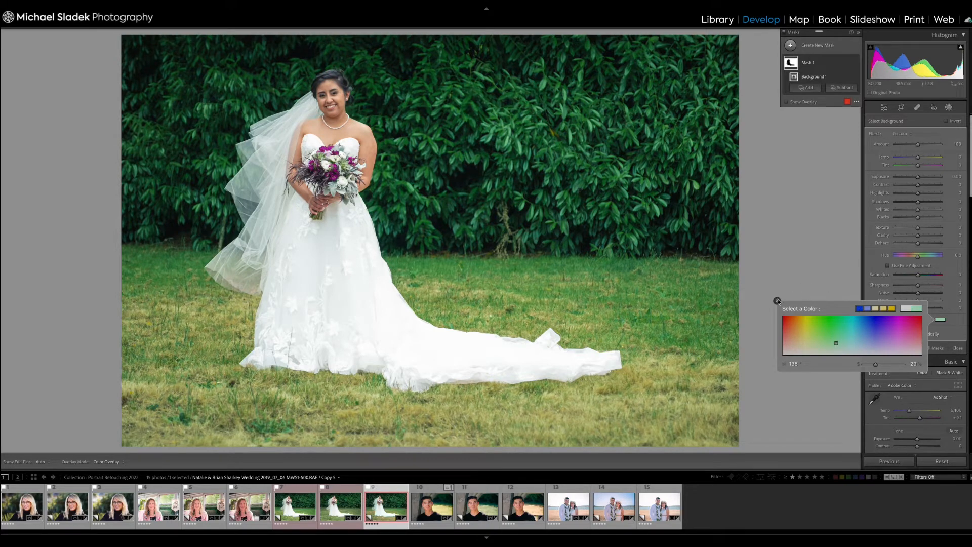
{"action": "left_click", "coordinate": [777, 301]}
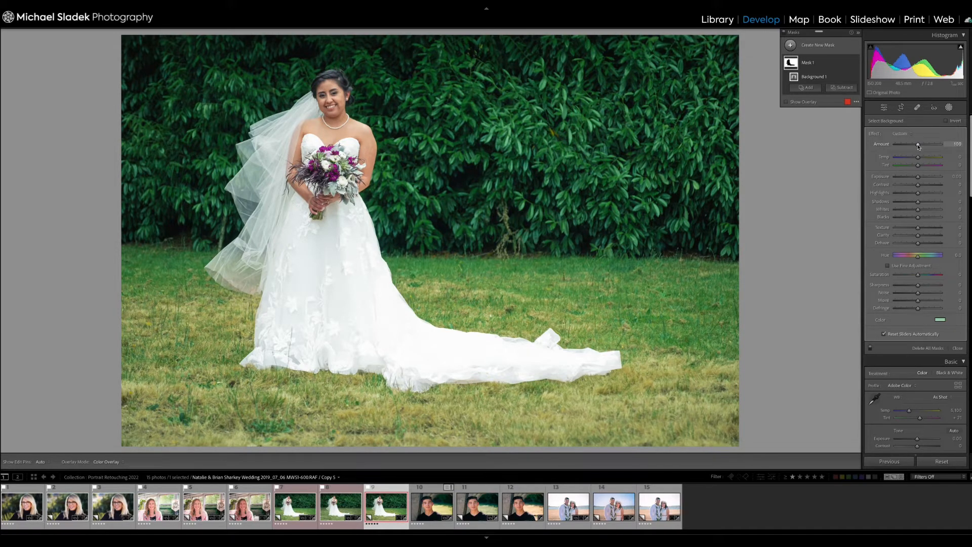
Reduce the background mask's overall amount to about 87 and deselect the mask.
{"action": "mouse_move", "coordinate": [919, 147]}
{"action": "left_mouse_down"}
{"action": "mouse_move", "coordinate": [904, 148]}
{"action": "mouse_move", "coordinate": [944, 145]}
{"action": "mouse_move", "coordinate": [900, 146]}
{"action": "mouse_move", "coordinate": [914, 145]}
{"action": "left_mouse_up"}
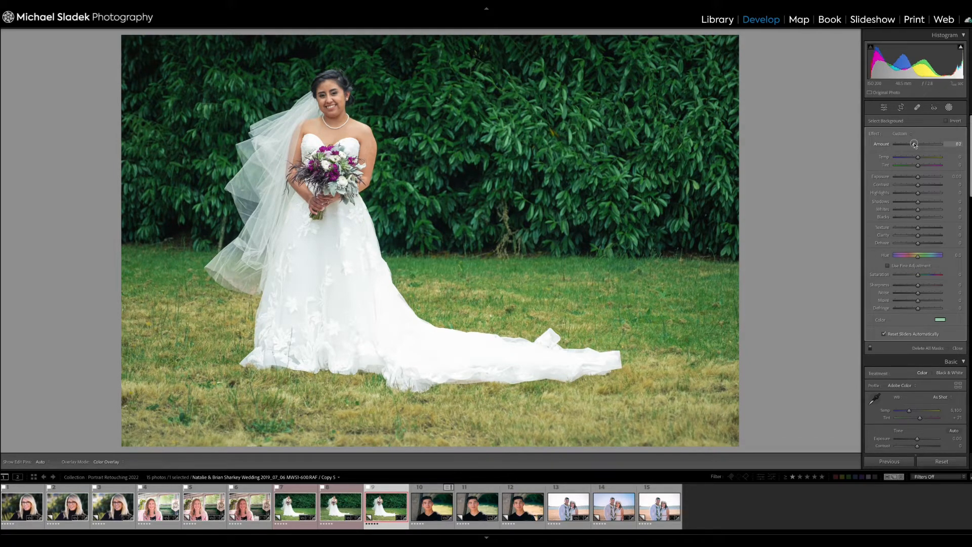
{"action": "left_click_drag", "start_coordinate": [914, 146], "coordinate": [914, 145]}
{"action": "left_click_drag", "start_coordinate": [915, 146], "coordinate": [915, 145]}
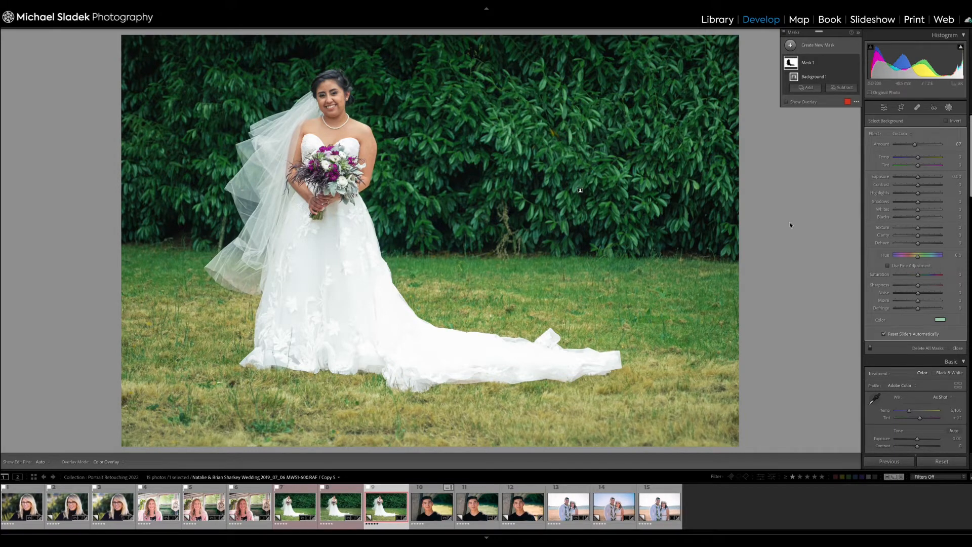
{"action": "left_click_drag", "start_coordinate": [915, 144], "coordinate": [916, 146]}
{"action": "left_click", "coordinate": [808, 64]}
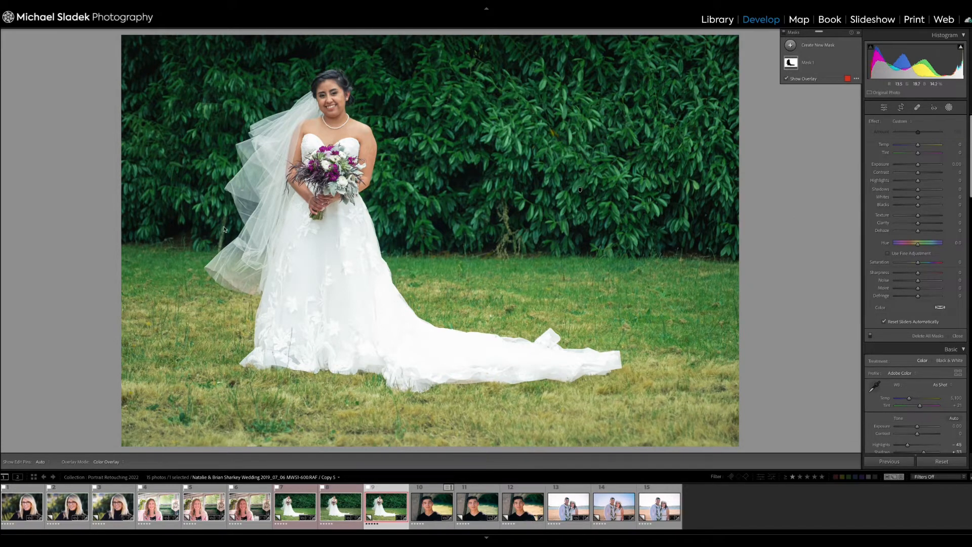
Heal the bare branches at the base of the hedge, sampling from the hedge's lower edge farther right.
{"action": "left_click", "coordinate": [917, 107]}
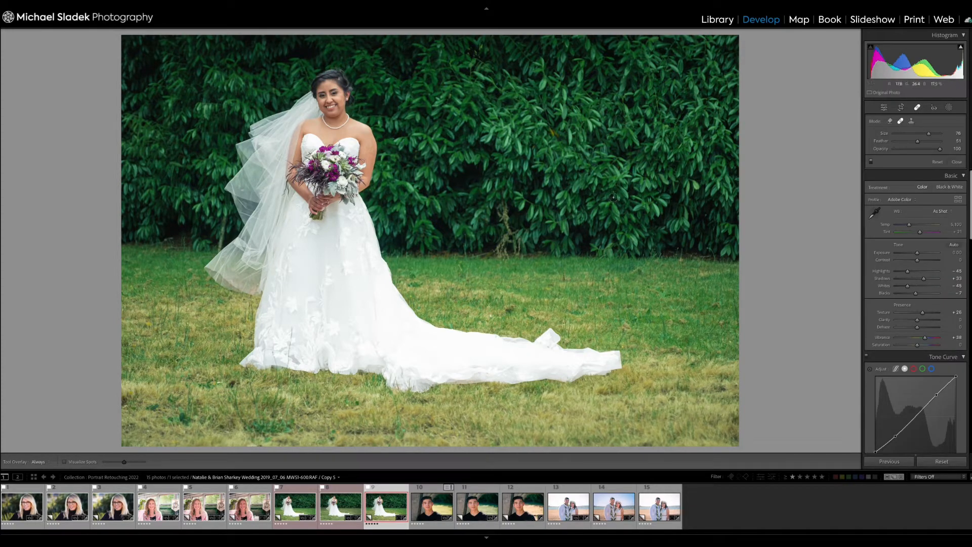
{"action": "scroll", "coordinate": [494, 223], "scroll_direction": "up", "scroll_amount": 1}
{"action": "left_click", "coordinate": [500, 208]}
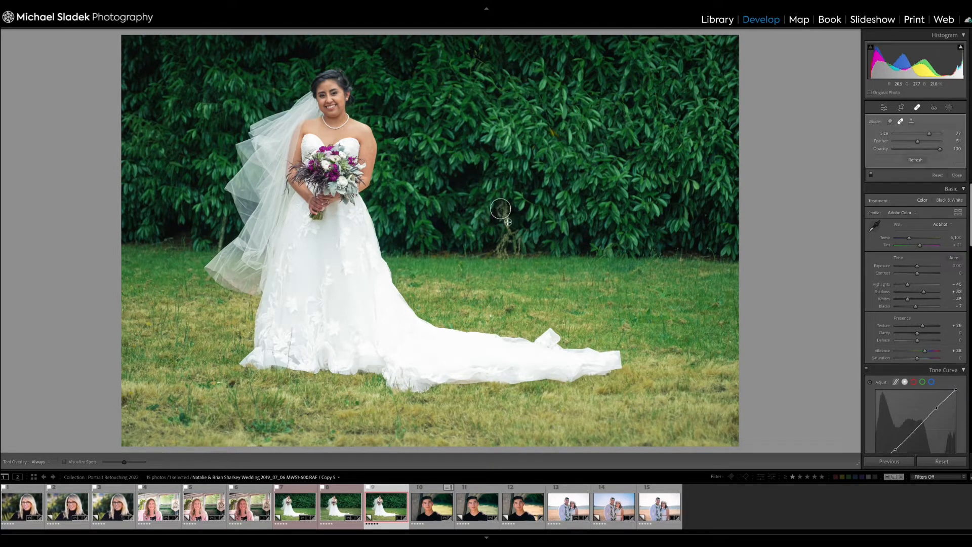
{"action": "mouse_move", "coordinate": [507, 238]}
{"action": "left_mouse_down"}
{"action": "mouse_move", "coordinate": [481, 254]}
{"action": "mouse_move", "coordinate": [517, 242]}
{"action": "left_mouse_up"}
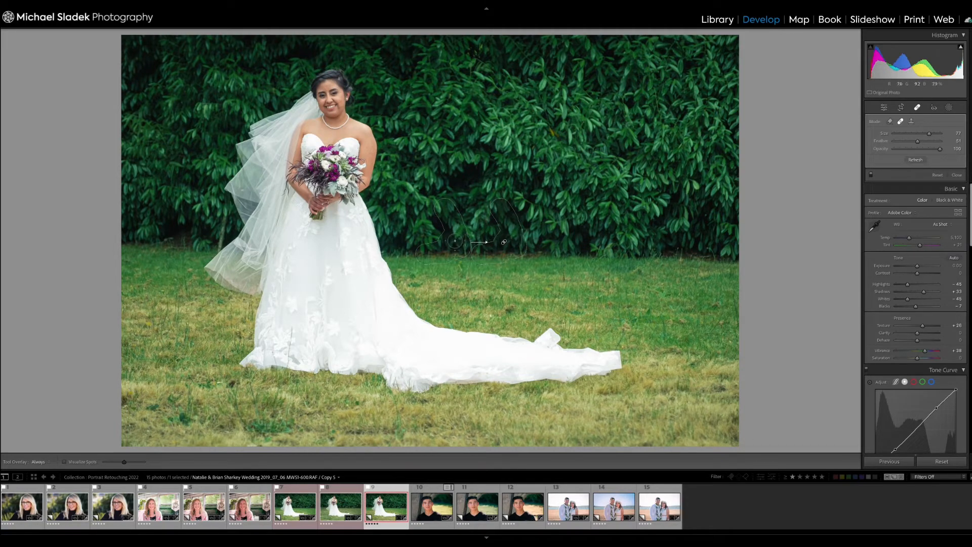
{"action": "left_click_drag", "start_coordinate": [525, 233], "coordinate": [667, 243]}
{"action": "left_click_drag", "start_coordinate": [667, 244], "coordinate": [668, 245]}
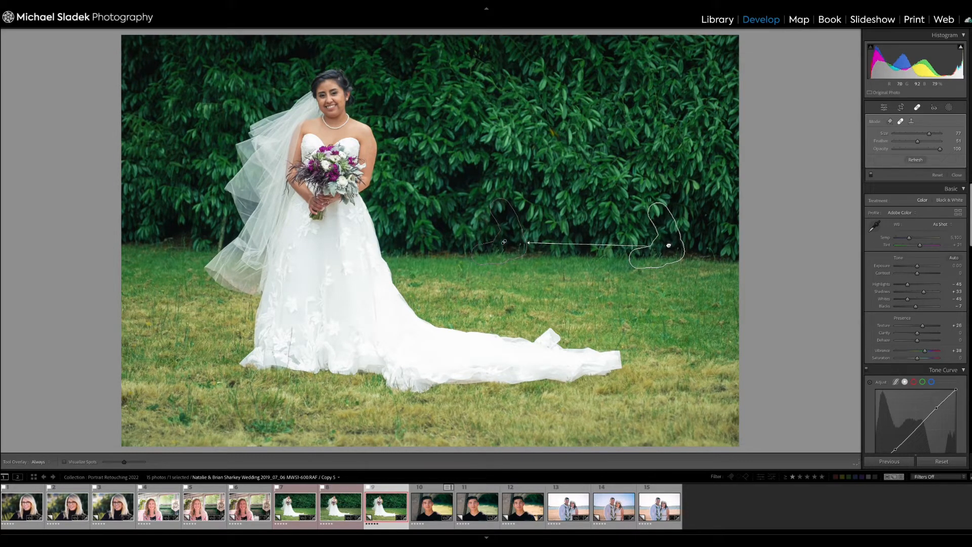
Heal the bare trunk beside the bride's veil, sampling from the hedge farther left.
{"action": "scroll", "coordinate": [232, 224], "scroll_direction": "down", "scroll_amount": 1}
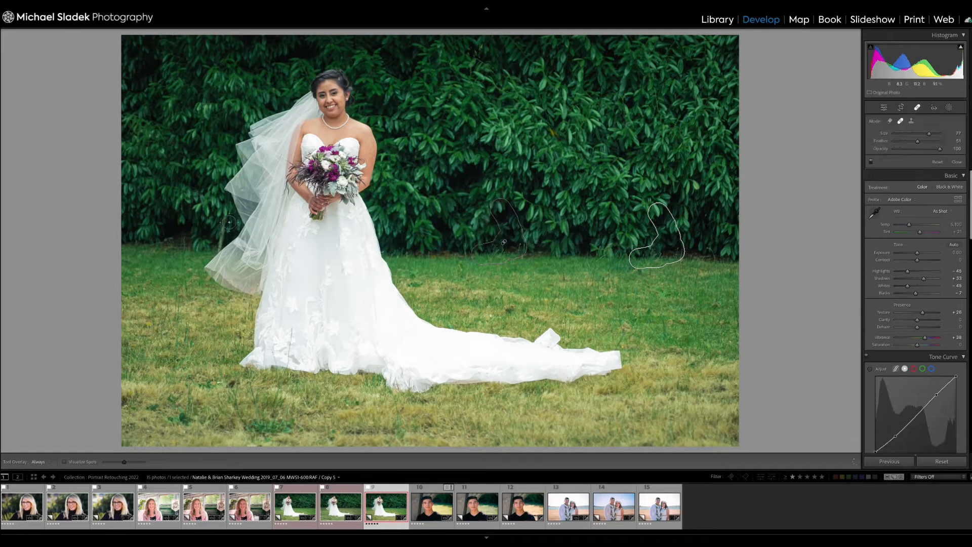
{"action": "left_click_drag", "start_coordinate": [224, 217], "coordinate": [220, 241]}
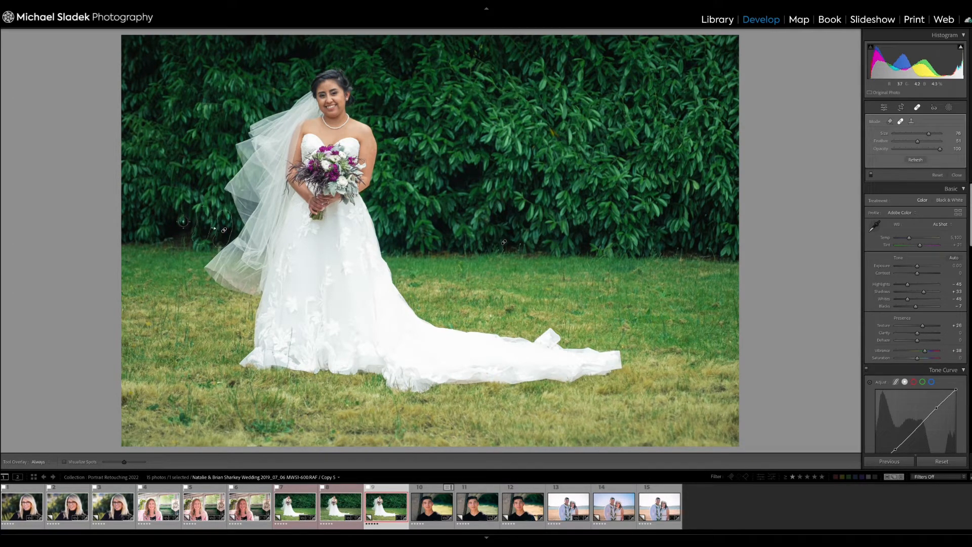
{"action": "left_click_drag", "start_coordinate": [202, 226], "coordinate": [147, 223]}
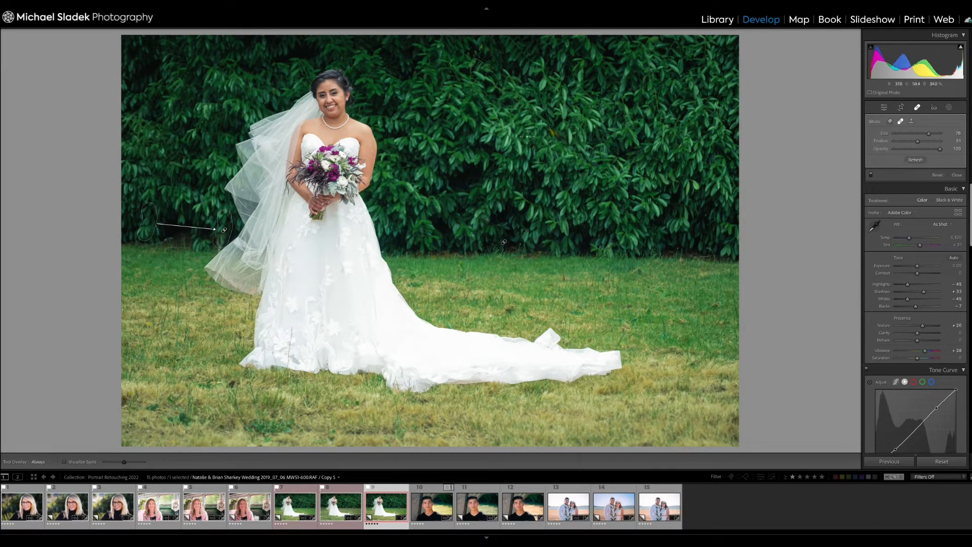
Heal a small spot in the hedge to the right of the bride, sampling from leaves slightly lower right.
{"action": "key", "text": "]"}
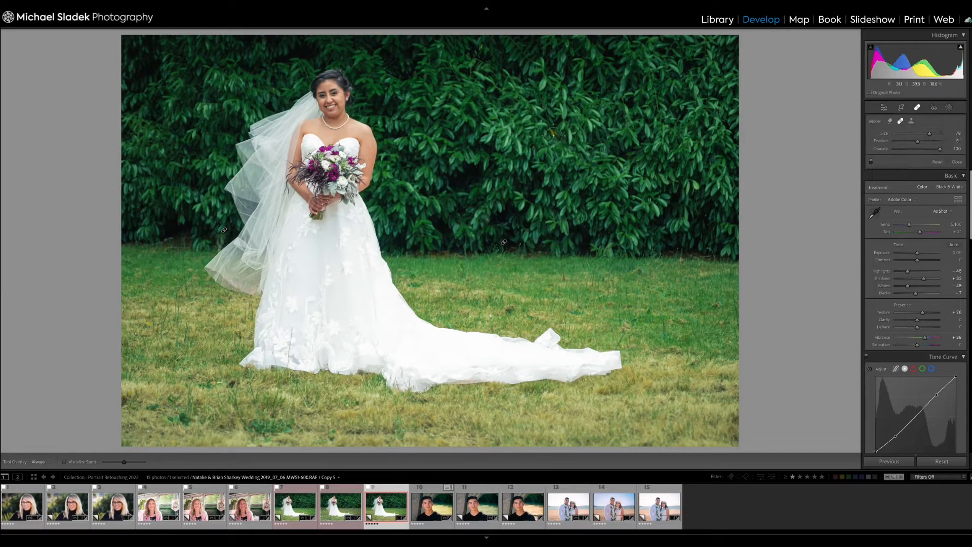
{"action": "left_click", "coordinate": [552, 131]}
{"action": "left_click_drag", "start_coordinate": [590, 112], "coordinate": [605, 165]}
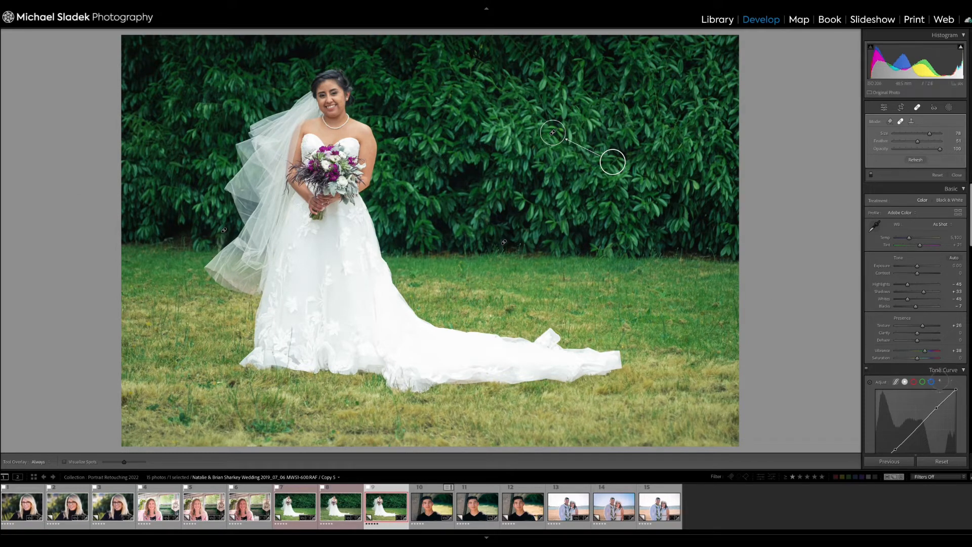
Create two separate AI people masks for the bride's face skin and body skin.
{"action": "left_click", "coordinate": [949, 108]}
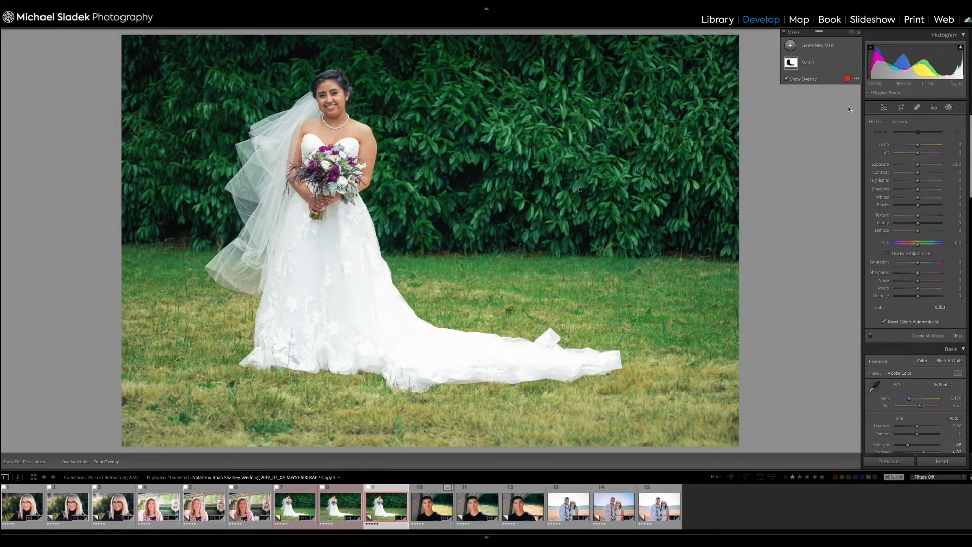
{"action": "left_click", "coordinate": [791, 47]}
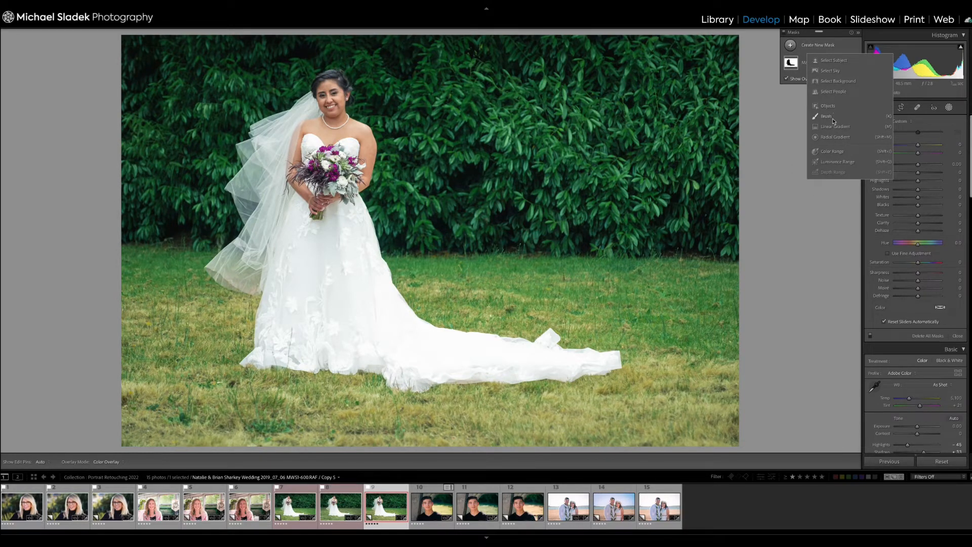
{"action": "left_click", "coordinate": [830, 92]}
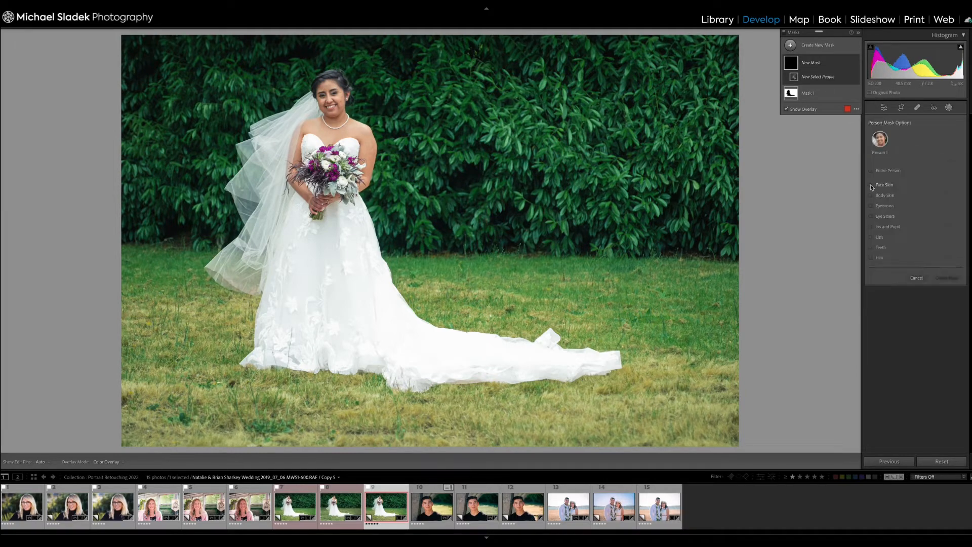
{"action": "left_click", "coordinate": [870, 185]}
{"action": "left_click", "coordinate": [870, 196]}
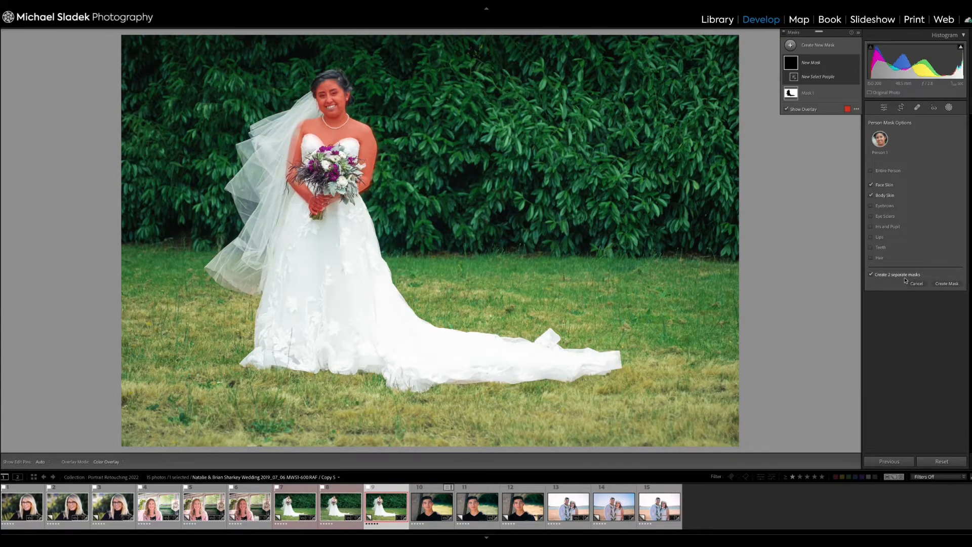
{"action": "left_click", "coordinate": [941, 285]}
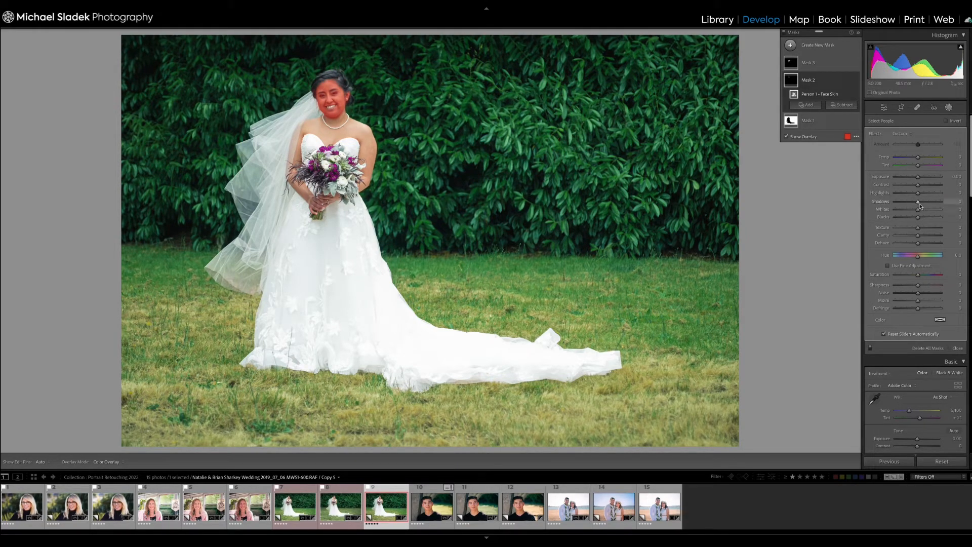
Set the bride's face skin mask to shadows 41 and exposure 0.21, and lift the shadows of her body skin mask.
{"action": "left_click_drag", "start_coordinate": [919, 204], "coordinate": [918, 179]}
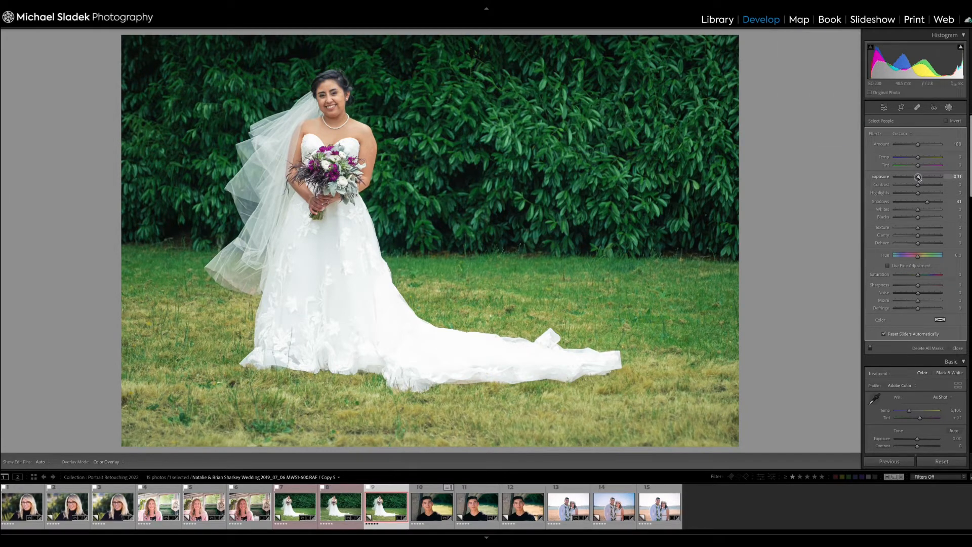
{"action": "left_click_drag", "start_coordinate": [918, 179], "coordinate": [918, 179]}
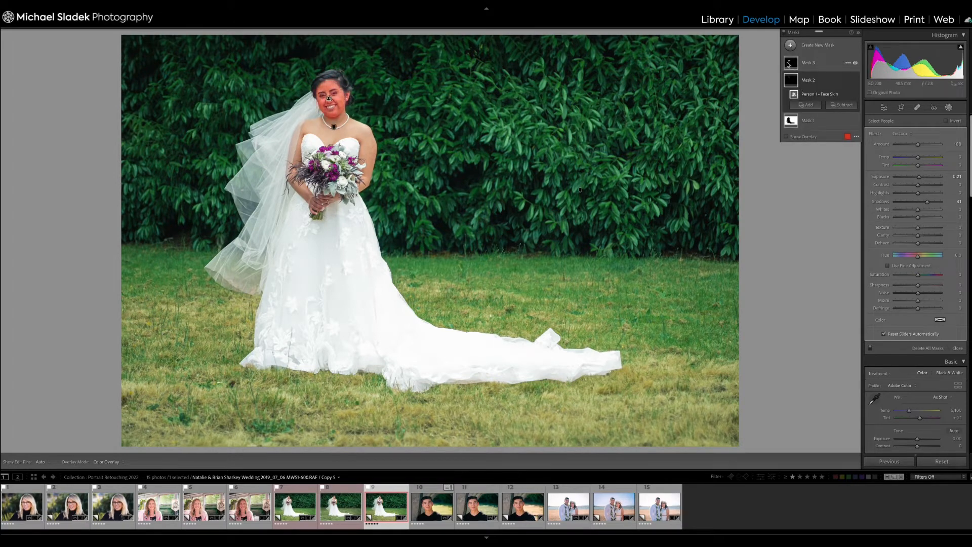
{"action": "left_click", "coordinate": [789, 63]}
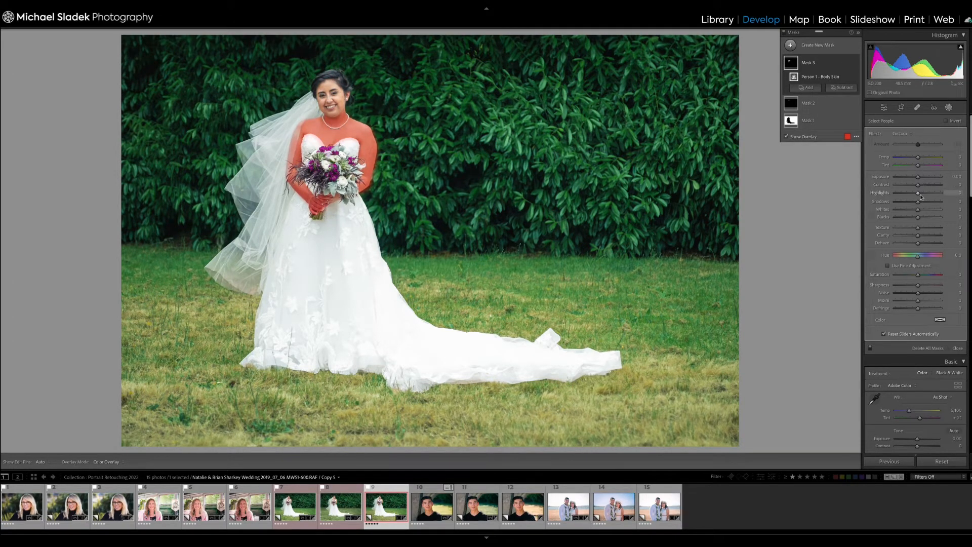
{"action": "left_click_drag", "start_coordinate": [917, 202], "coordinate": [919, 204]}
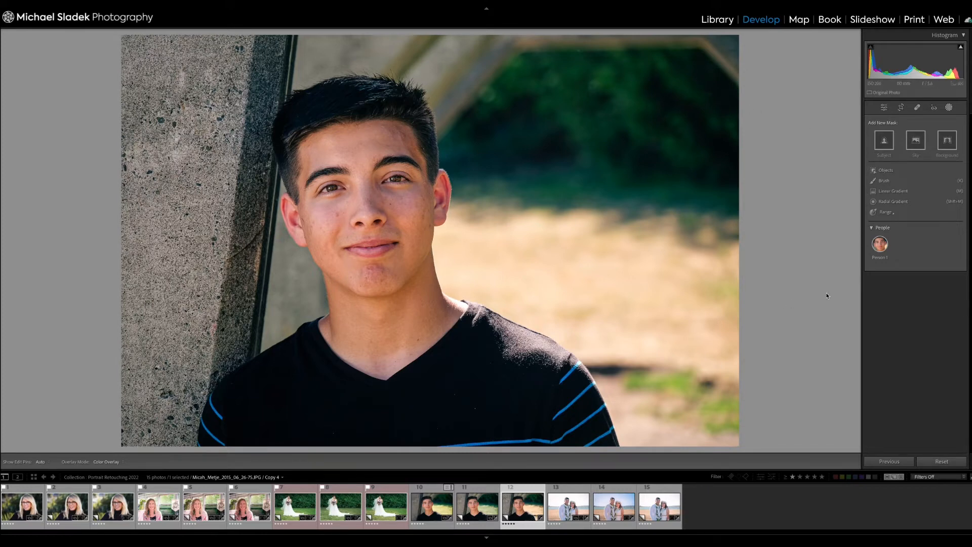
Create an AI object mask over the blurred trees and grass to the right of the young man.
{"action": "left_click", "coordinate": [889, 143]}
{"action": "key", "text": "Escape"}
{"action": "left_click", "coordinate": [873, 170]}
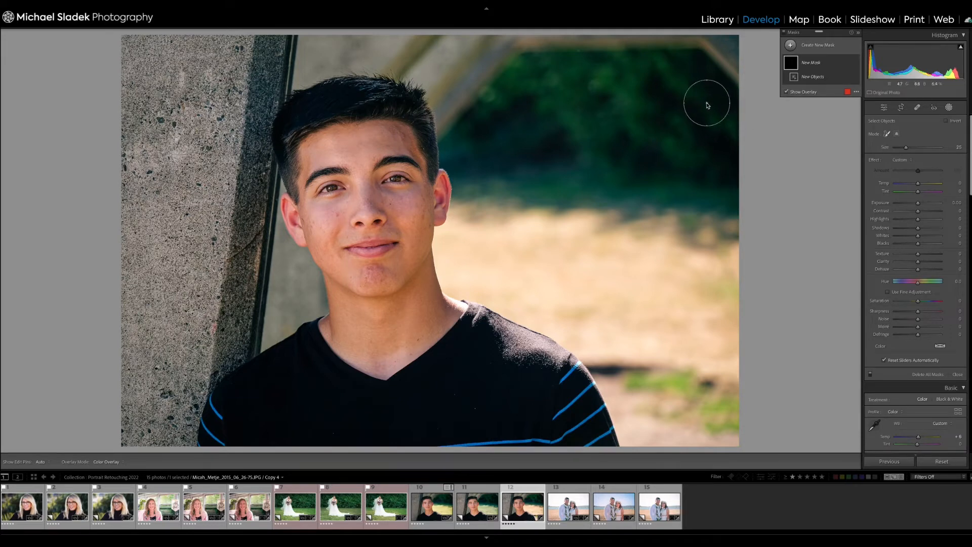
{"action": "mouse_move", "coordinate": [719, 103]}
{"action": "left_mouse_down"}
{"action": "mouse_move", "coordinate": [696, 68]}
{"action": "mouse_move", "coordinate": [510, 66]}
{"action": "mouse_move", "coordinate": [452, 139]}
{"action": "mouse_move", "coordinate": [440, 231]}
{"action": "mouse_move", "coordinate": [443, 266]}
{"action": "mouse_move", "coordinate": [465, 285]}
{"action": "mouse_move", "coordinate": [562, 330]}
{"action": "mouse_move", "coordinate": [594, 362]}
{"action": "mouse_move", "coordinate": [630, 472]}
{"action": "mouse_move", "coordinate": [729, 447]}
{"action": "mouse_move", "coordinate": [737, 363]}
{"action": "mouse_move", "coordinate": [715, 197]}
{"action": "mouse_move", "coordinate": [721, 127]}
{"action": "mouse_move", "coordinate": [685, 101]}
{"action": "mouse_move", "coordinate": [616, 84]}
{"action": "mouse_move", "coordinate": [527, 86]}
{"action": "mouse_move", "coordinate": [468, 171]}
{"action": "mouse_move", "coordinate": [461, 199]}
{"action": "mouse_move", "coordinate": [462, 255]}
{"action": "mouse_move", "coordinate": [612, 335]}
{"action": "mouse_move", "coordinate": [664, 451]}
{"action": "mouse_move", "coordinate": [703, 424]}
{"action": "mouse_move", "coordinate": [708, 392]}
{"action": "mouse_move", "coordinate": [691, 143]}
{"action": "mouse_move", "coordinate": [641, 113]}
{"action": "mouse_move", "coordinate": [535, 111]}
{"action": "mouse_move", "coordinate": [506, 138]}
{"action": "mouse_move", "coordinate": [480, 246]}
{"action": "mouse_move", "coordinate": [585, 297]}
{"action": "mouse_move", "coordinate": [652, 349]}
{"action": "mouse_move", "coordinate": [676, 400]}
{"action": "mouse_move", "coordinate": [679, 434]}
{"action": "mouse_move", "coordinate": [671, 173]}
{"action": "mouse_move", "coordinate": [660, 147]}
{"action": "mouse_move", "coordinate": [541, 130]}
{"action": "mouse_move", "coordinate": [515, 178]}
{"action": "mouse_move", "coordinate": [511, 261]}
{"action": "mouse_move", "coordinate": [619, 303]}
{"action": "mouse_move", "coordinate": [656, 342]}
{"action": "mouse_move", "coordinate": [644, 147]}
{"action": "mouse_move", "coordinate": [556, 151]}
{"action": "mouse_move", "coordinate": [549, 275]}
{"action": "mouse_move", "coordinate": [639, 268]}
{"action": "mouse_move", "coordinate": [568, 174]}
{"action": "mouse_move", "coordinate": [633, 250]}
{"action": "mouse_move", "coordinate": [593, 236]}
{"action": "left_mouse_up"}
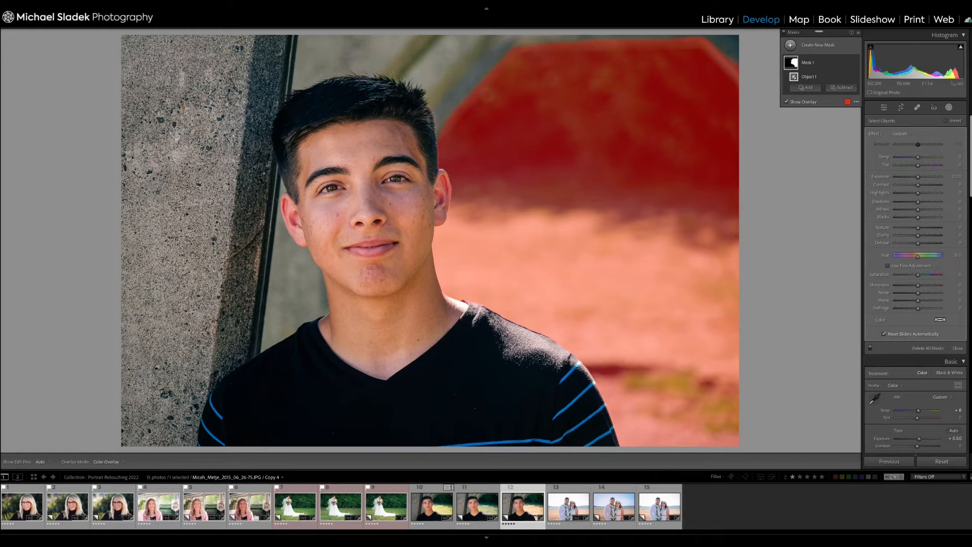
Darken the background mask to exposure -1.01 with reduced highlights and whites, and tint it pale green with hue 144.
{"action": "left_click_drag", "start_coordinate": [915, 178], "coordinate": [912, 178]}
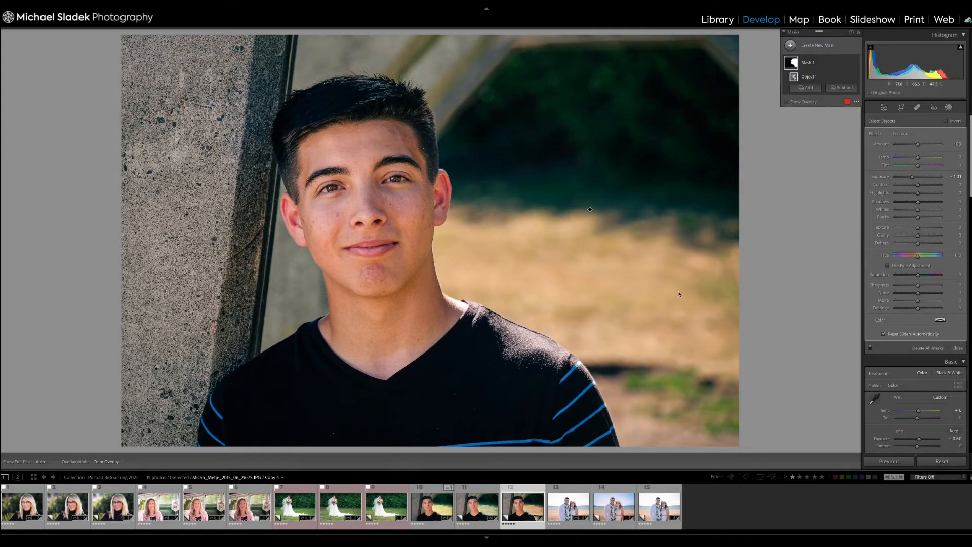
{"action": "left_click", "coordinate": [940, 320]}
{"action": "left_click_drag", "start_coordinate": [830, 327], "coordinate": [838, 340]}
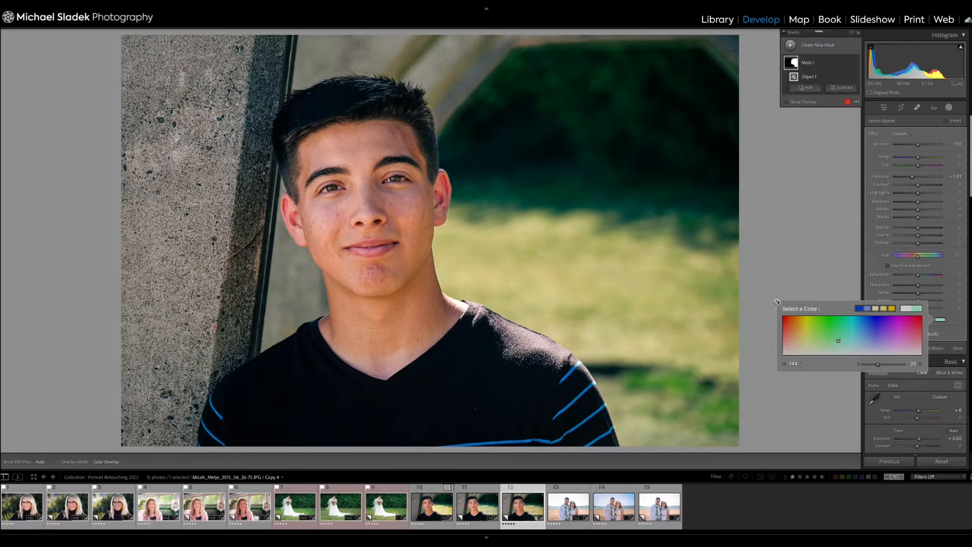
{"action": "left_click", "coordinate": [777, 301]}
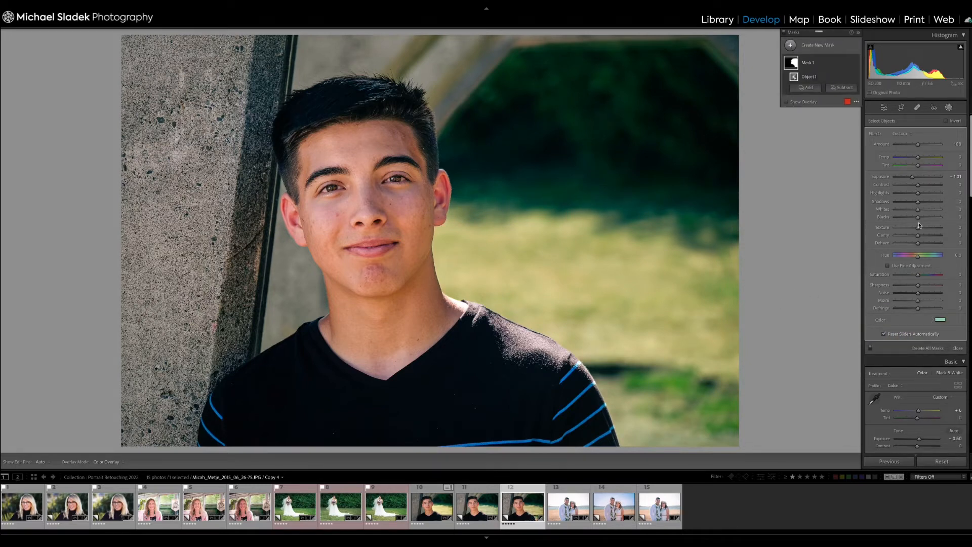
{"action": "left_click_drag", "start_coordinate": [916, 193], "coordinate": [915, 212]}
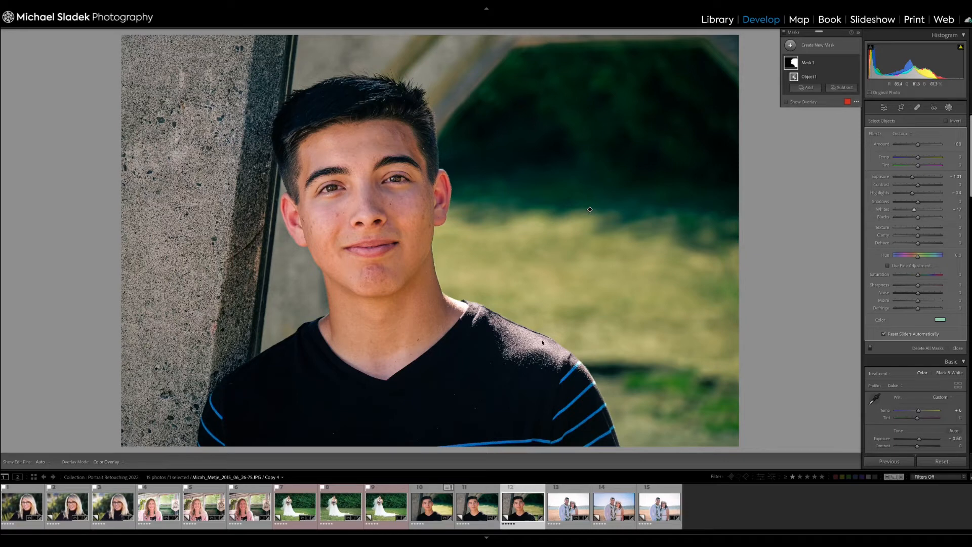
Create five separate people masks for the young man's face skin, body skin, eye sclera, iris and pupil, and hair.
{"action": "left_click", "coordinate": [790, 46]}
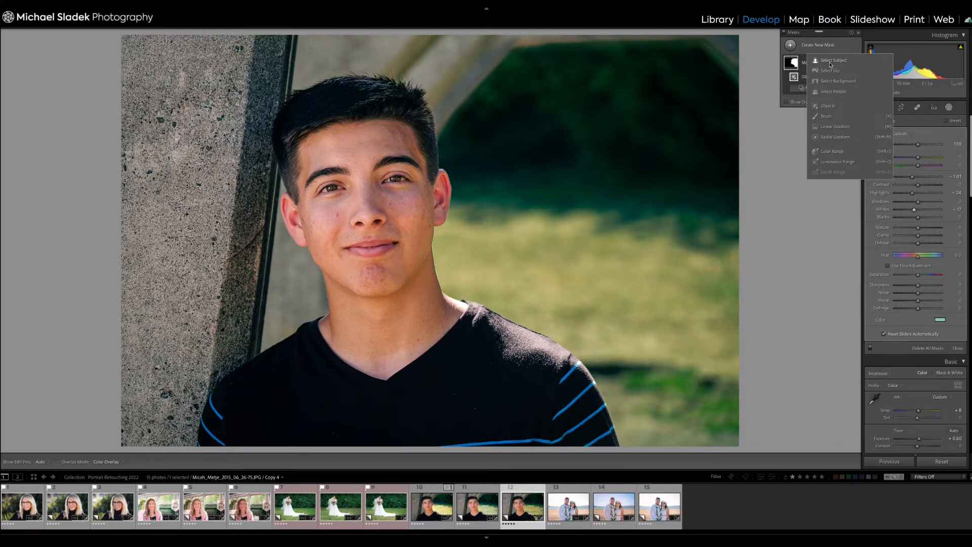
{"action": "left_click", "coordinate": [826, 91]}
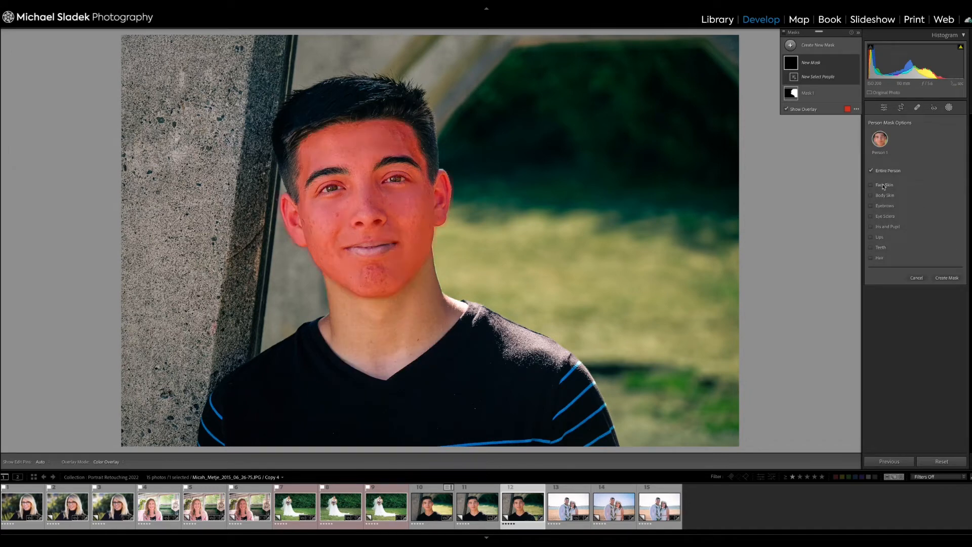
{"action": "left_click", "coordinate": [871, 185]}
{"action": "left_click", "coordinate": [871, 195]}
{"action": "left_click", "coordinate": [871, 216]}
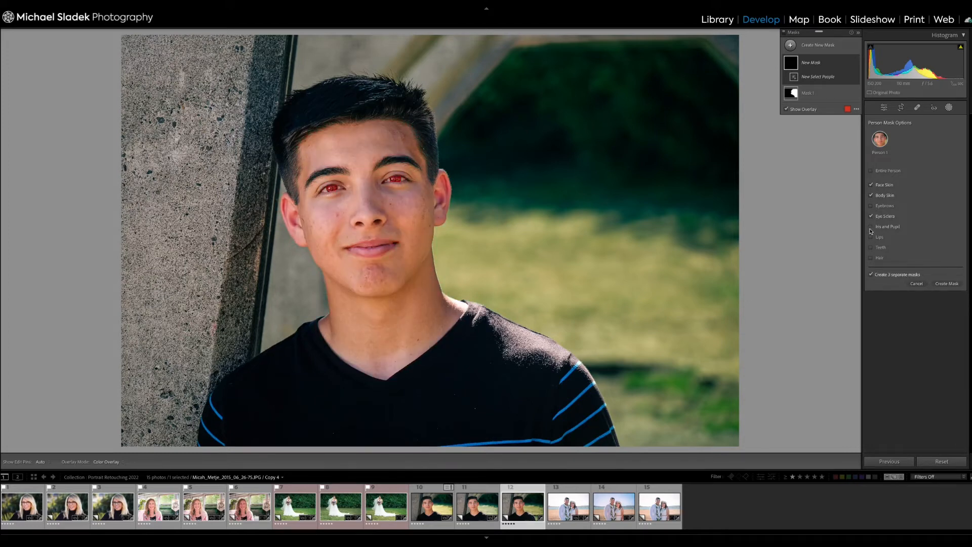
{"action": "left_click", "coordinate": [871, 226]}
{"action": "left_click", "coordinate": [871, 248]}
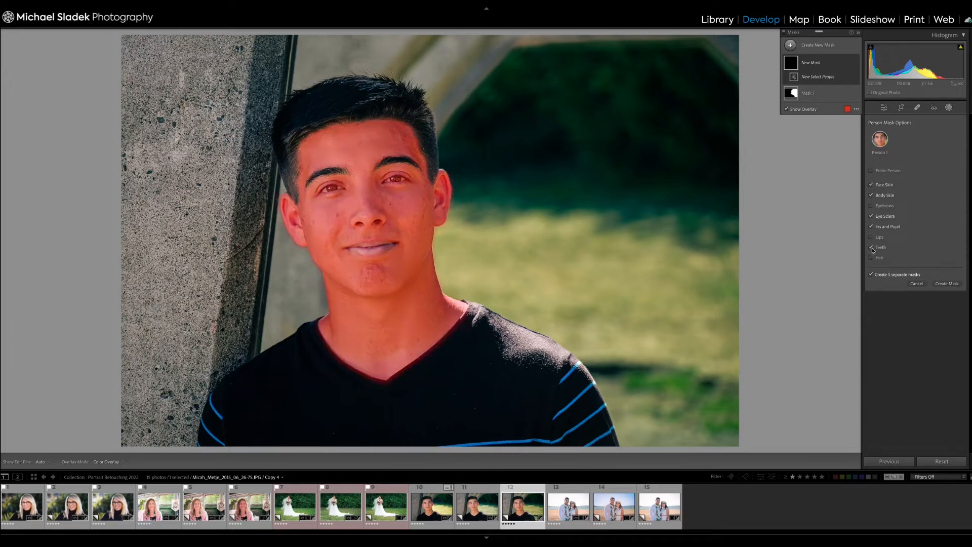
{"action": "left_click", "coordinate": [871, 248]}
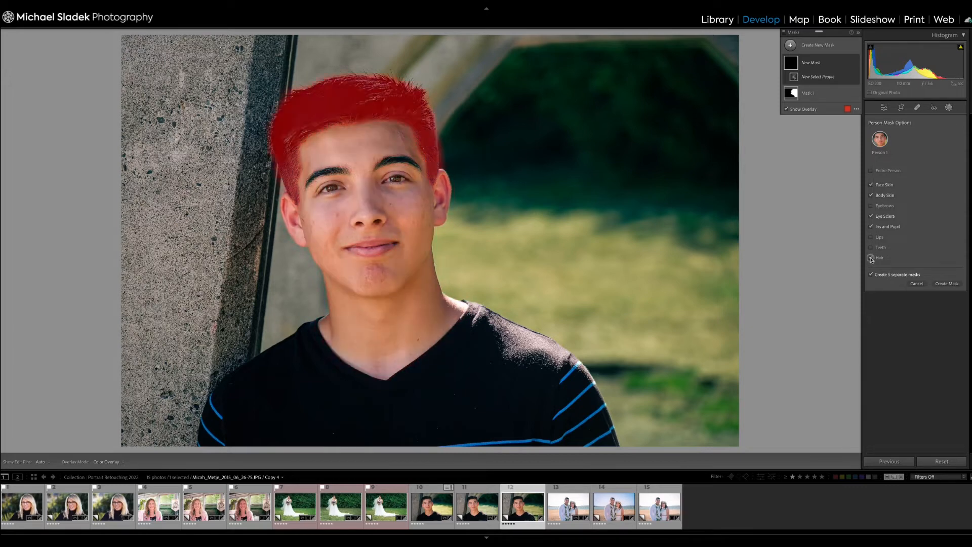
{"action": "left_click", "coordinate": [871, 259]}
{"action": "left_click", "coordinate": [955, 286]}
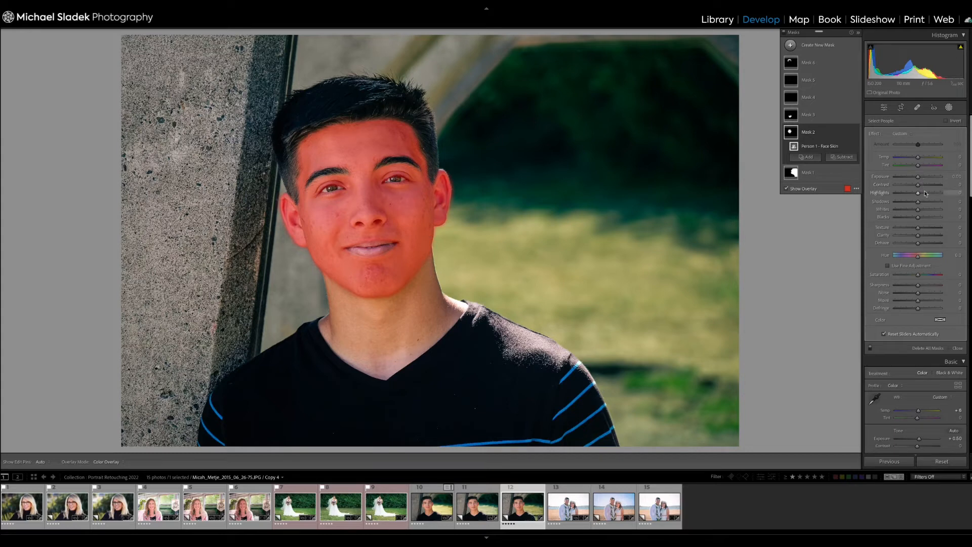
Raise the face skin mask's exposure slightly, and set its shadows to 12 and clarity to -11.
{"action": "left_click_drag", "start_coordinate": [919, 180], "coordinate": [917, 178]}
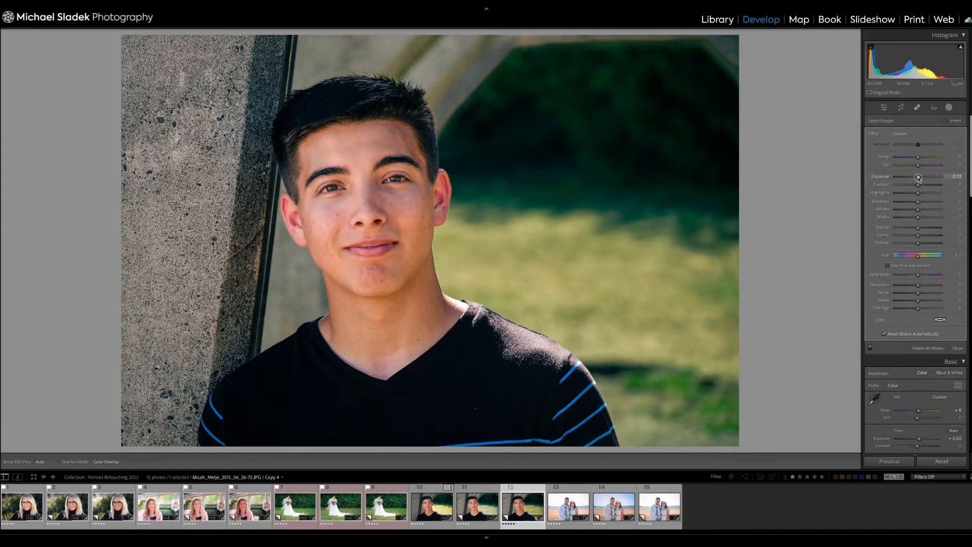
{"action": "mouse_move", "coordinate": [919, 179]}
{"action": "left_mouse_down"}
{"action": "mouse_move", "coordinate": [920, 203]}
{"action": "mouse_move", "coordinate": [921, 180]}
{"action": "left_mouse_up"}
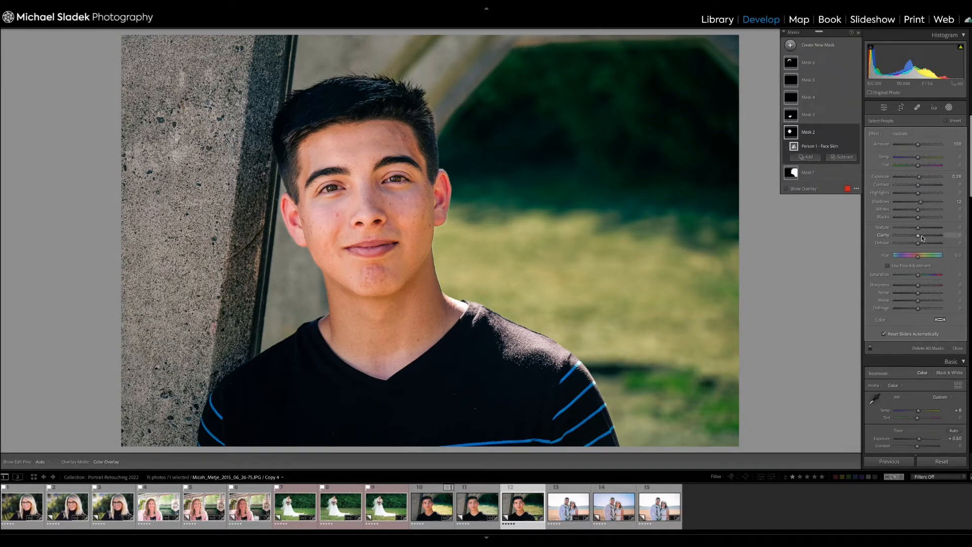
{"action": "left_click_drag", "start_coordinate": [918, 235], "coordinate": [916, 237]}
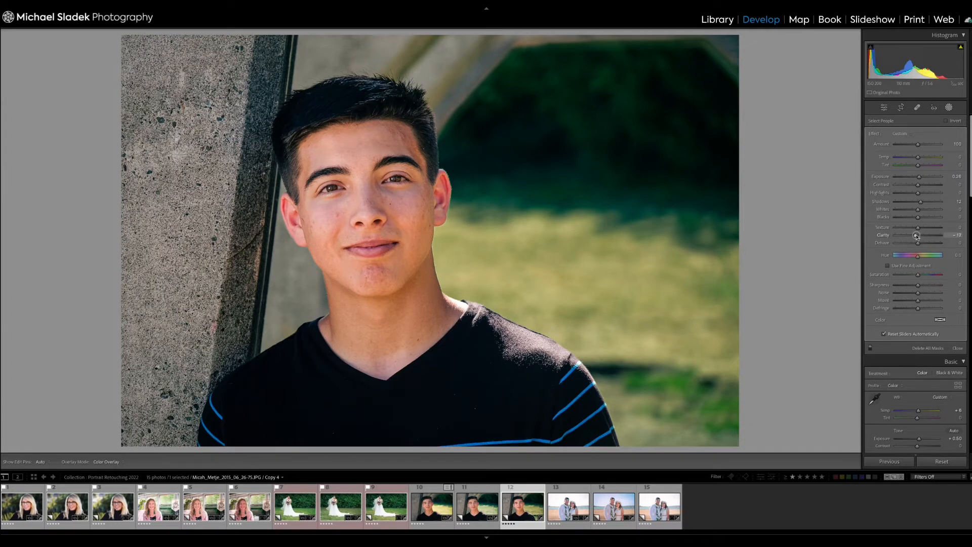
{"action": "left_click_drag", "start_coordinate": [916, 236], "coordinate": [916, 236]}
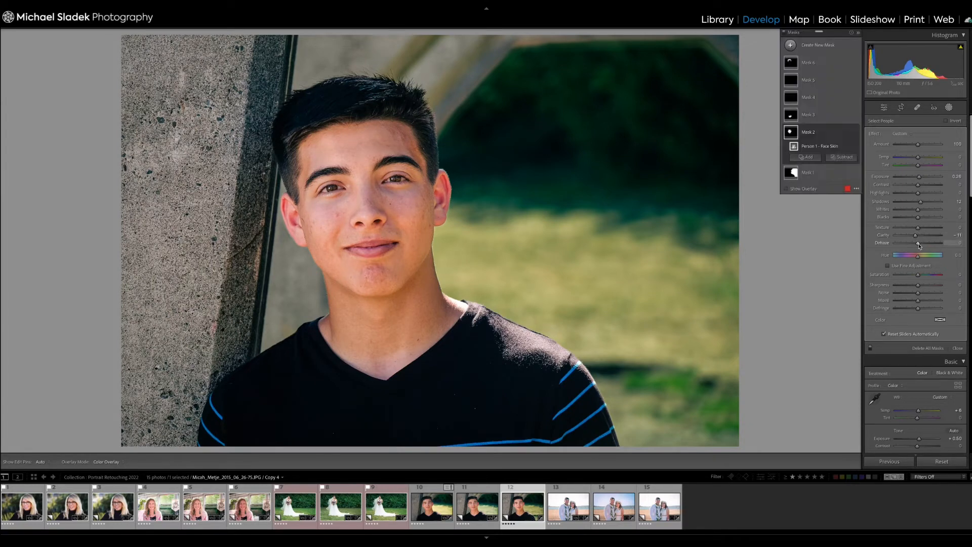
Set the body skin mask's exposure to 0.18 and adjust its shadows and clarity to match the face.
{"action": "left_click", "coordinate": [791, 116]}
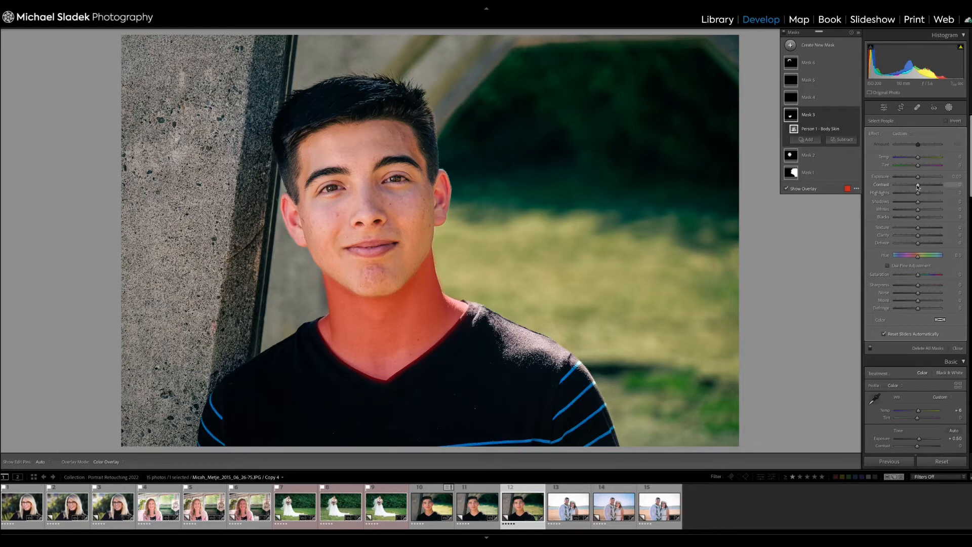
{"action": "left_click_drag", "start_coordinate": [917, 177], "coordinate": [920, 179]}
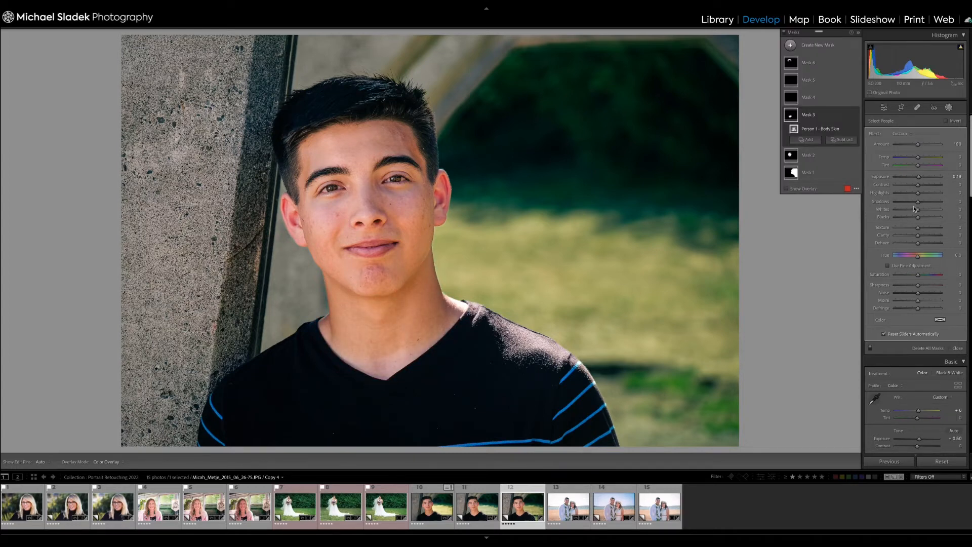
{"action": "left_click_drag", "start_coordinate": [917, 202], "coordinate": [914, 235]}
Brighten the eye sclera mask with exposure 0.53 and shadows 12, and enhance the iris and pupil mask's exposure and clarity.
{"action": "left_click", "coordinate": [789, 101]}
{"action": "left_click_drag", "start_coordinate": [917, 177], "coordinate": [920, 178]}
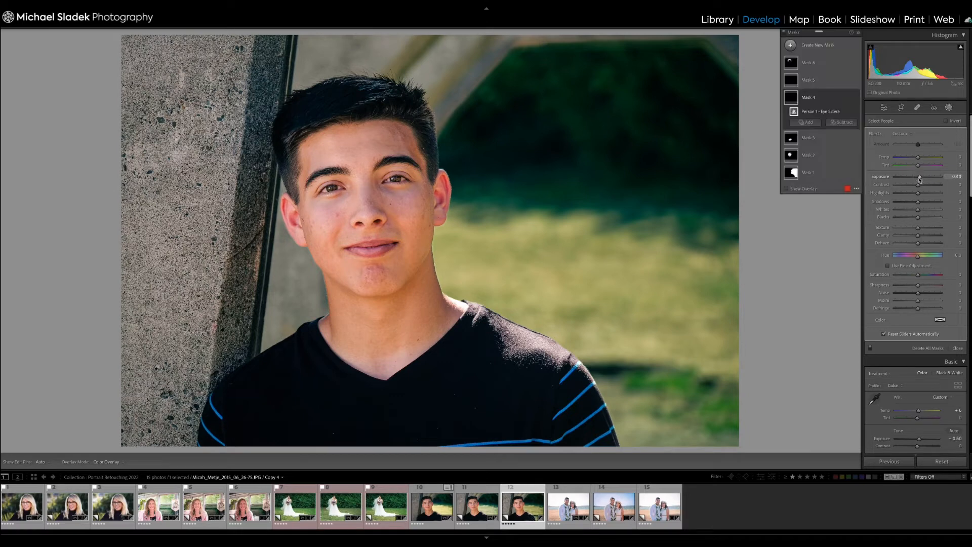
{"action": "left_click_drag", "start_coordinate": [918, 204], "coordinate": [919, 204]}
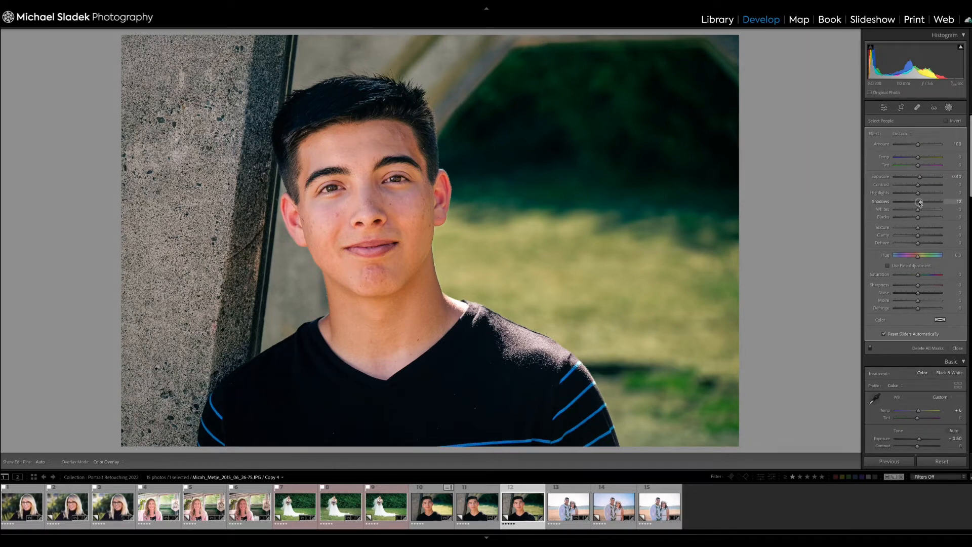
{"action": "left_click_drag", "start_coordinate": [919, 204], "coordinate": [919, 176]}
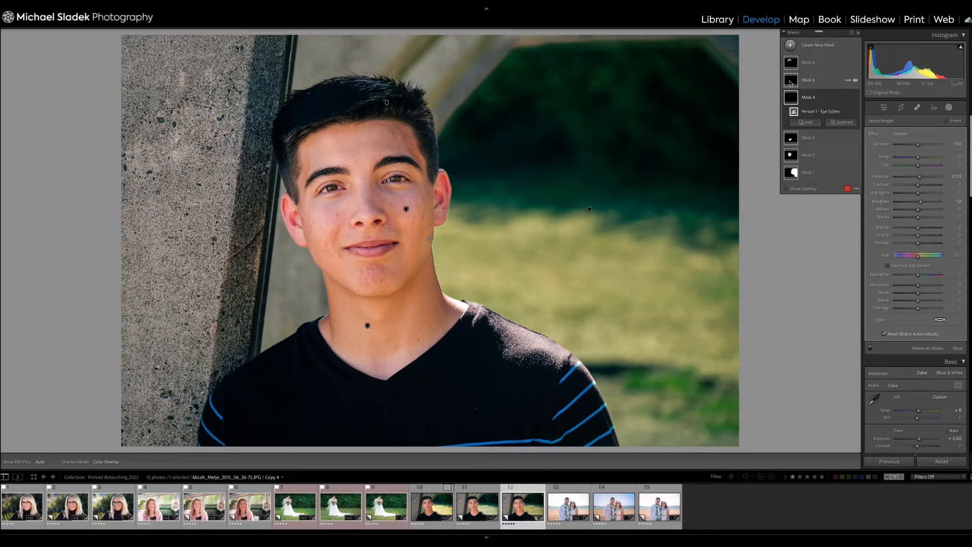
{"action": "left_click", "coordinate": [790, 81]}
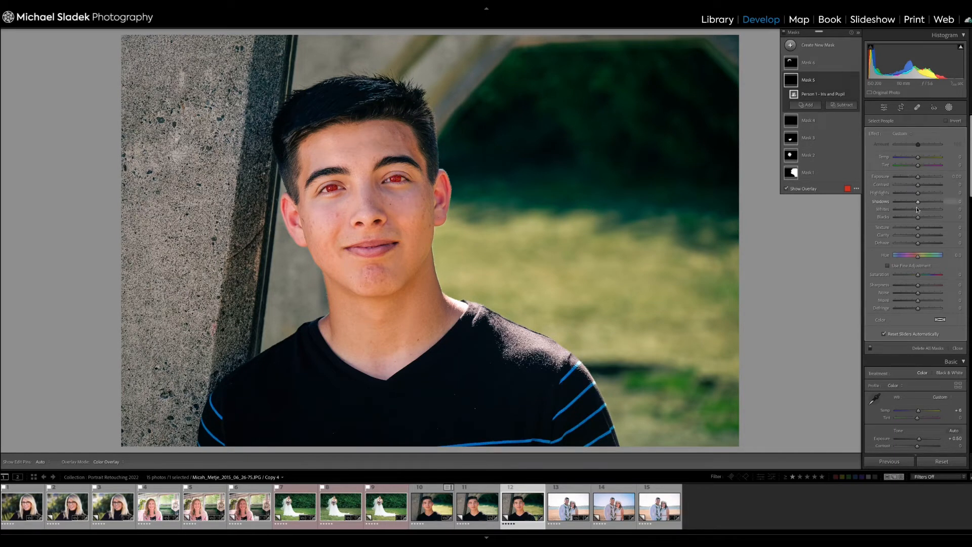
{"action": "left_click_drag", "start_coordinate": [917, 177], "coordinate": [920, 235]}
Brighten the hair mask by raising its exposure and setting its shadows to 8.
{"action": "left_click", "coordinate": [790, 62]}
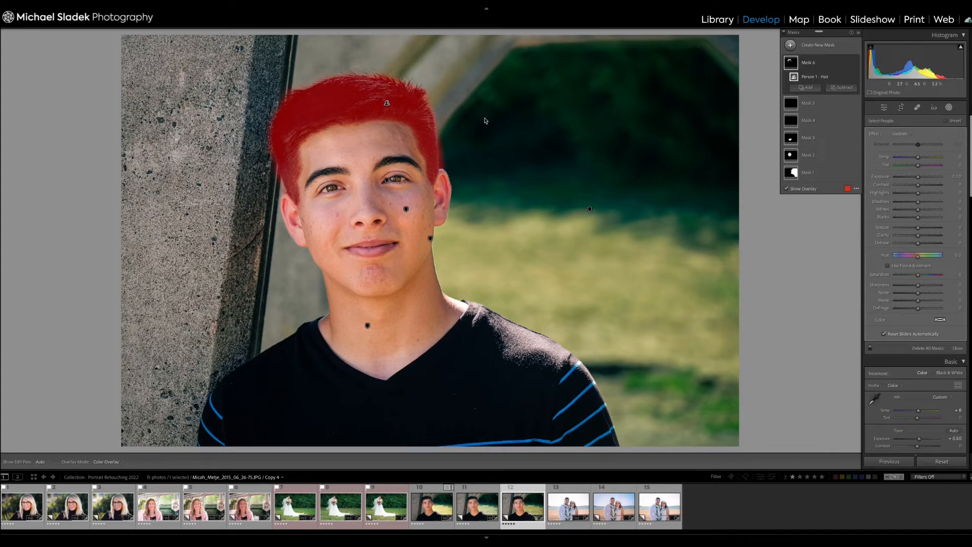
{"action": "left_click_drag", "start_coordinate": [919, 179], "coordinate": [920, 178]}
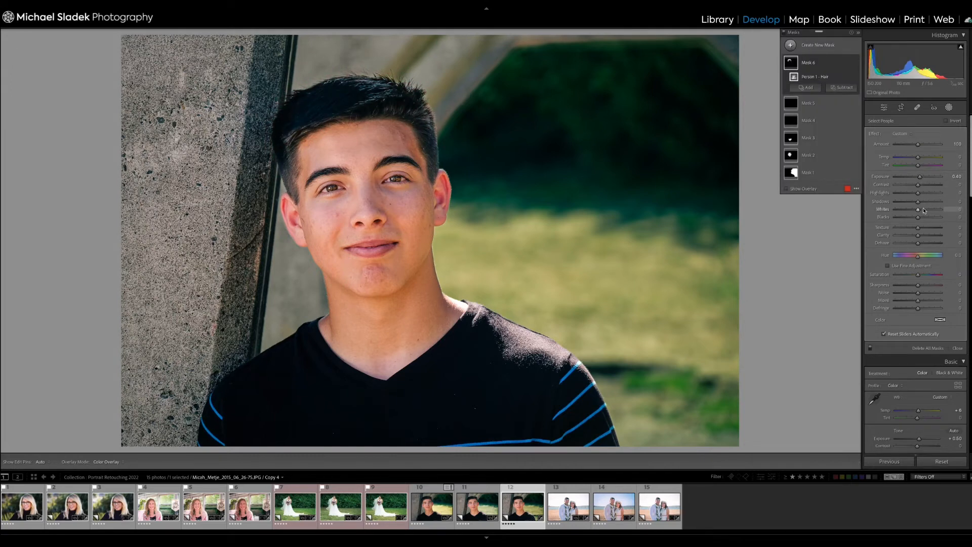
{"action": "left_click_drag", "start_coordinate": [919, 202], "coordinate": [920, 205]}
Heal the blemishes on the young man's cheek at the left of the photo with a smaller healing brush.
{"action": "key", "text": "super+equal"}
{"action": "key", "text": "super+equal"}
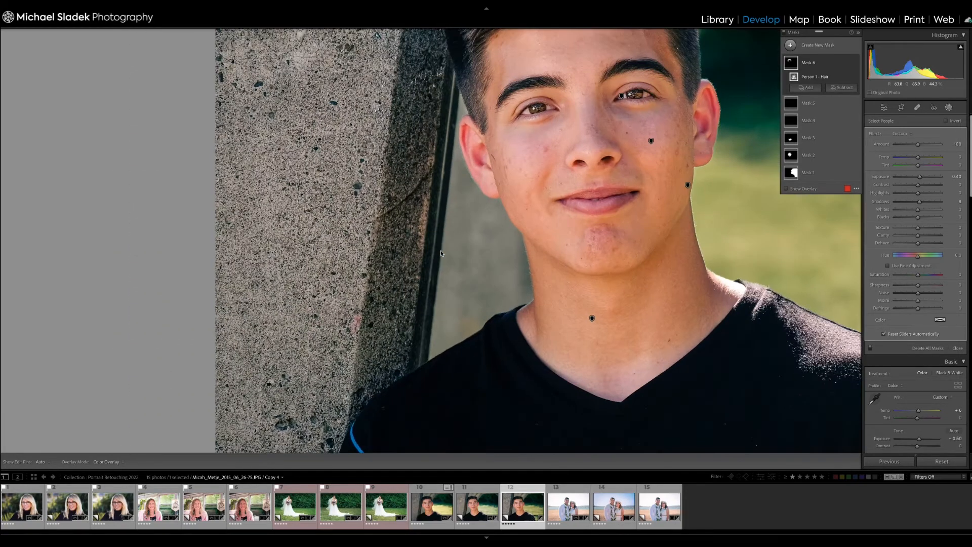
{"action": "key", "text": "super+equal"}
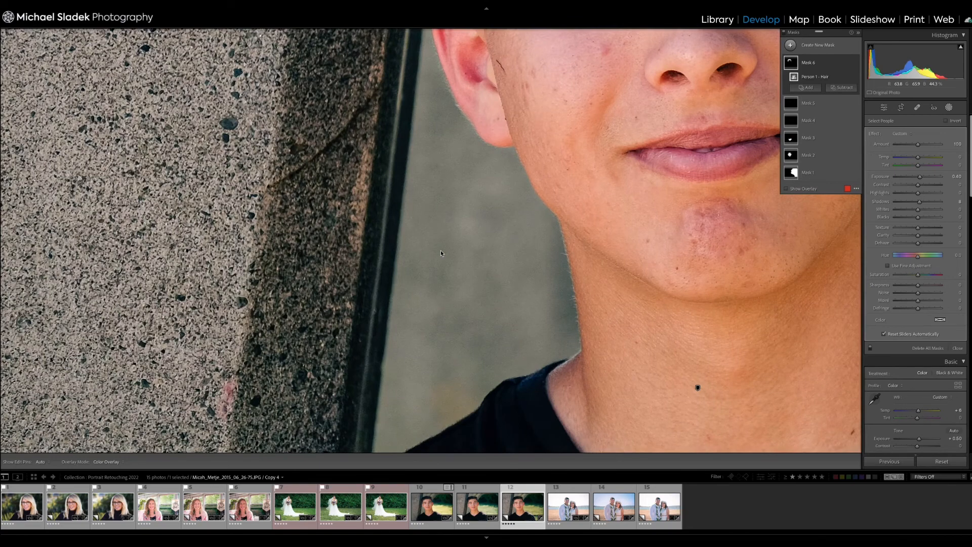
{"action": "key", "text": "super+minus"}
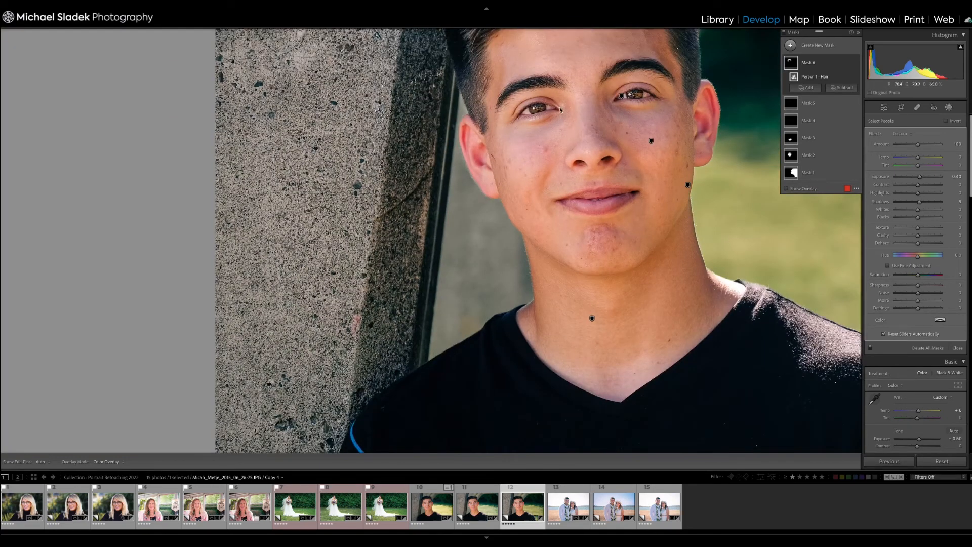
{"action": "left_click_drag", "start_coordinate": [591, 114], "coordinate": [495, 207]}
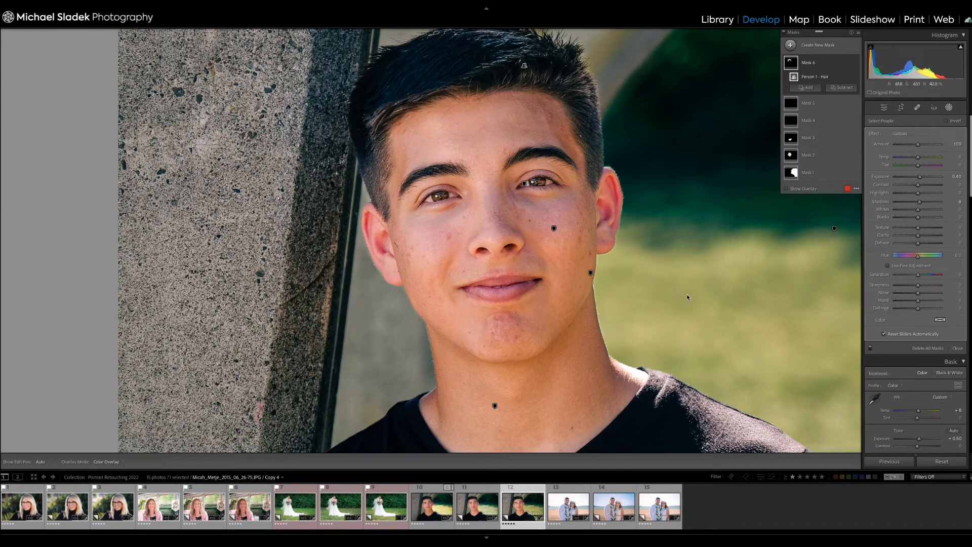
{"action": "left_click", "coordinate": [918, 108]}
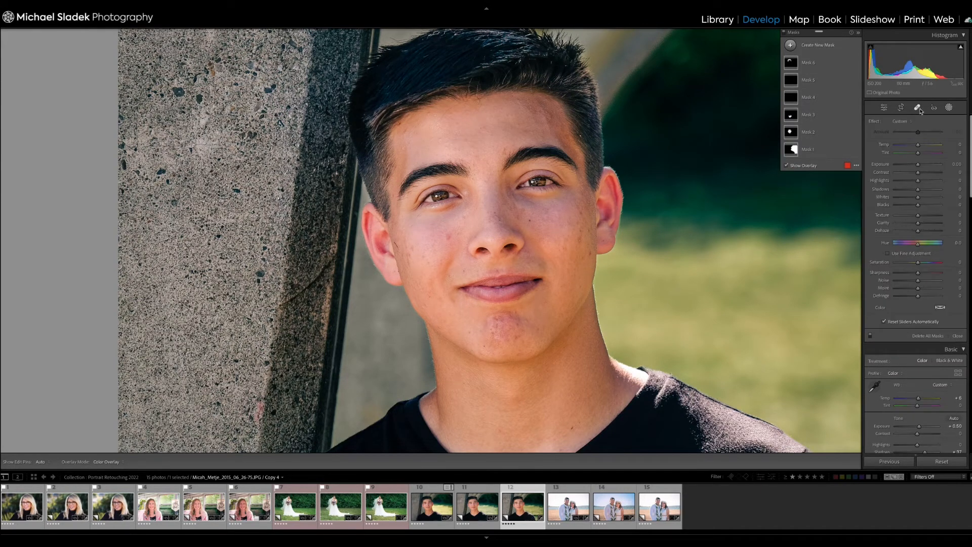
{"action": "left_click", "coordinate": [917, 107]}
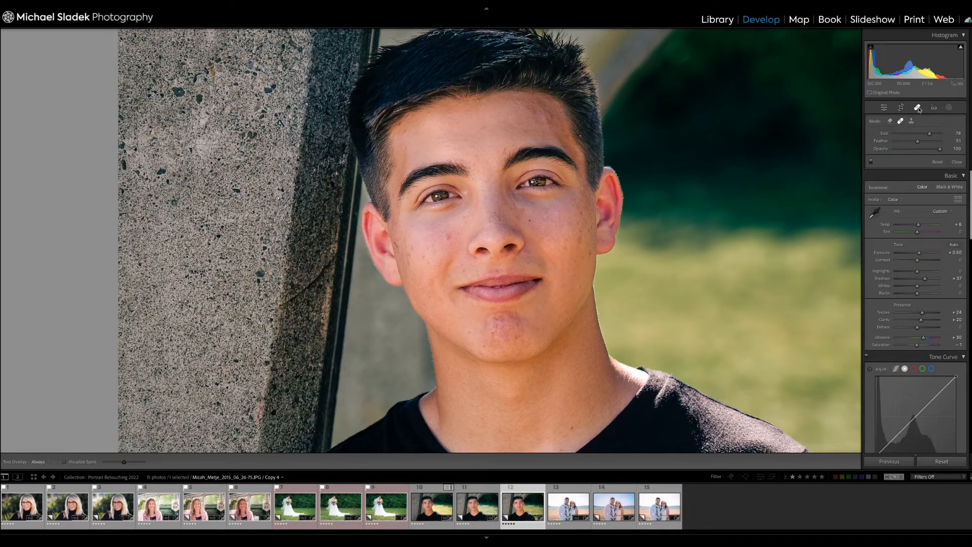
{"action": "scroll", "coordinate": [409, 241], "scroll_direction": "down", "scroll_amount": 1}
{"action": "scroll", "coordinate": [409, 241], "scroll_direction": "down", "scroll_amount": 5}
{"action": "scroll", "coordinate": [409, 241], "scroll_direction": "down", "scroll_amount": 2}
{"action": "left_click_drag", "start_coordinate": [396, 241], "coordinate": [398, 249]}
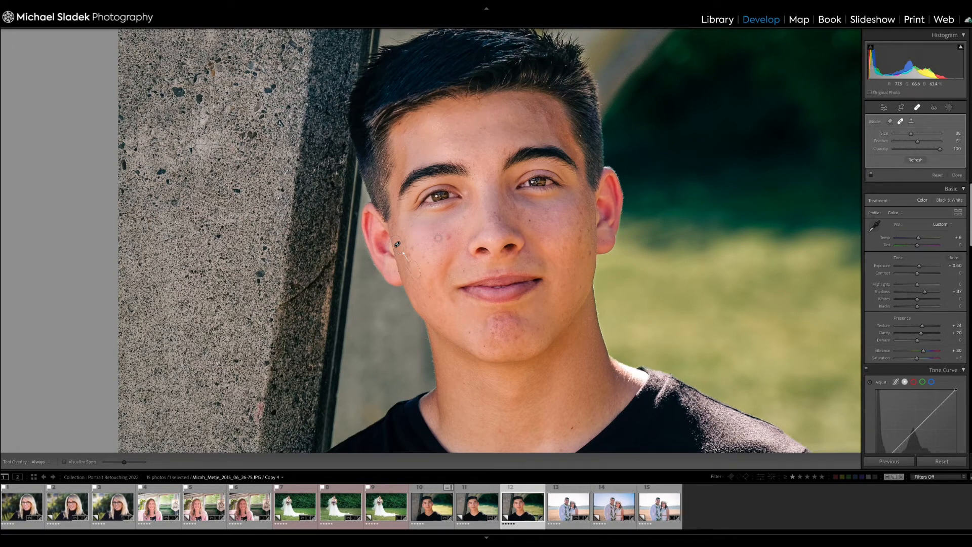
Heal the blemishes on both of the young man's cheeks with a larger healing brush, lowering the last spot's opacity to 57.
{"action": "scroll", "coordinate": [438, 238], "scroll_direction": "up", "scroll_amount": 2}
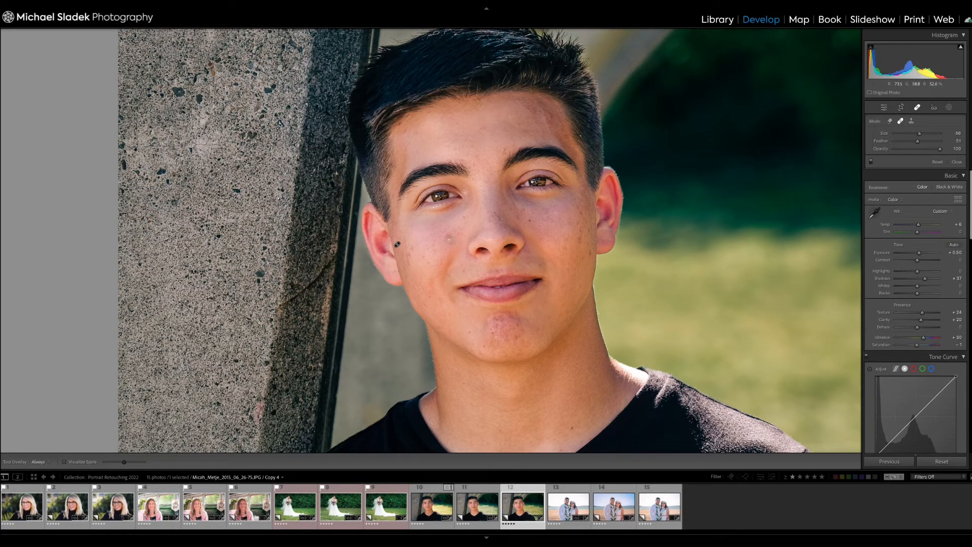
{"action": "left_click", "coordinate": [448, 237]}
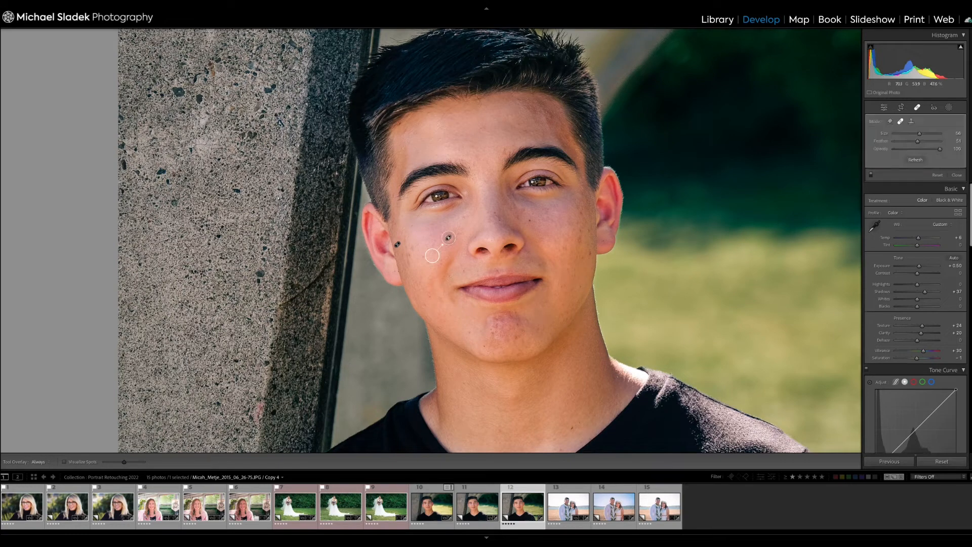
{"action": "left_click", "coordinate": [528, 221]}
{"action": "left_click", "coordinate": [579, 238]}
{"action": "left_click", "coordinate": [587, 254]}
{"action": "left_click", "coordinate": [578, 213]}
{"action": "left_click_drag", "start_coordinate": [940, 151], "coordinate": [919, 152]}
Heal the chin redness with a brush size of 77, sample from the neck, and lower that spot's opacity.
{"action": "scroll", "coordinate": [489, 241], "scroll_direction": "up", "scroll_amount": 5}
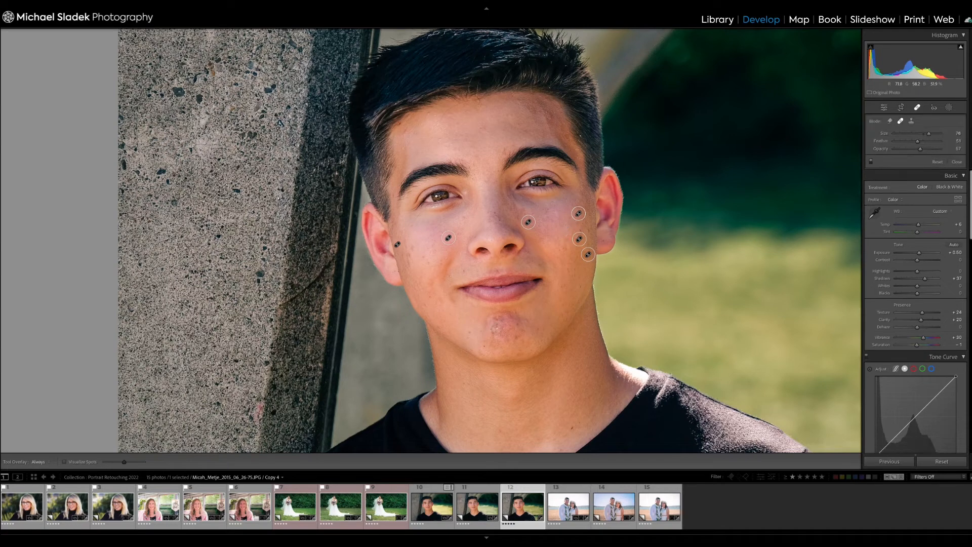
{"action": "left_click", "coordinate": [509, 317]}
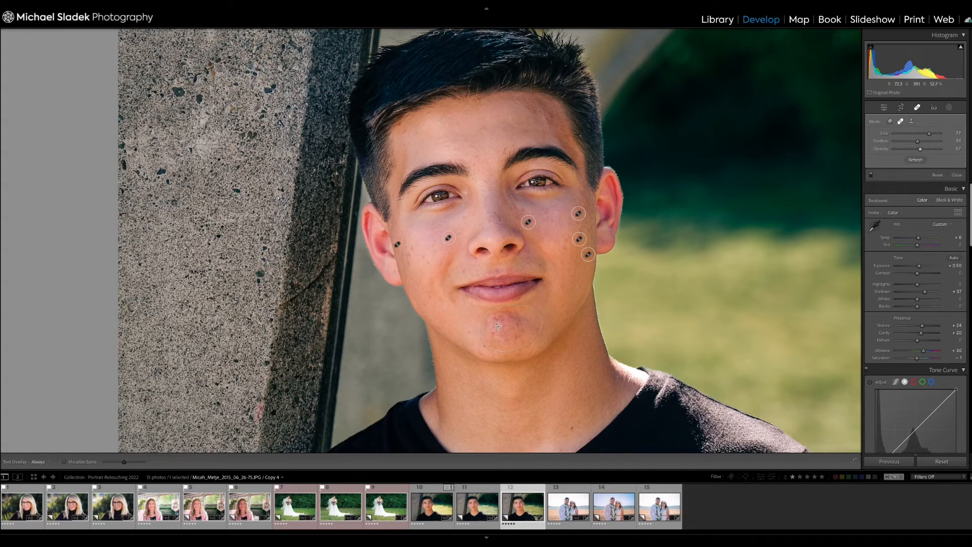
{"action": "mouse_move", "coordinate": [514, 384]}
{"action": "left_mouse_down"}
{"action": "mouse_move", "coordinate": [538, 398]}
{"action": "mouse_move", "coordinate": [558, 383]}
{"action": "left_mouse_up"}
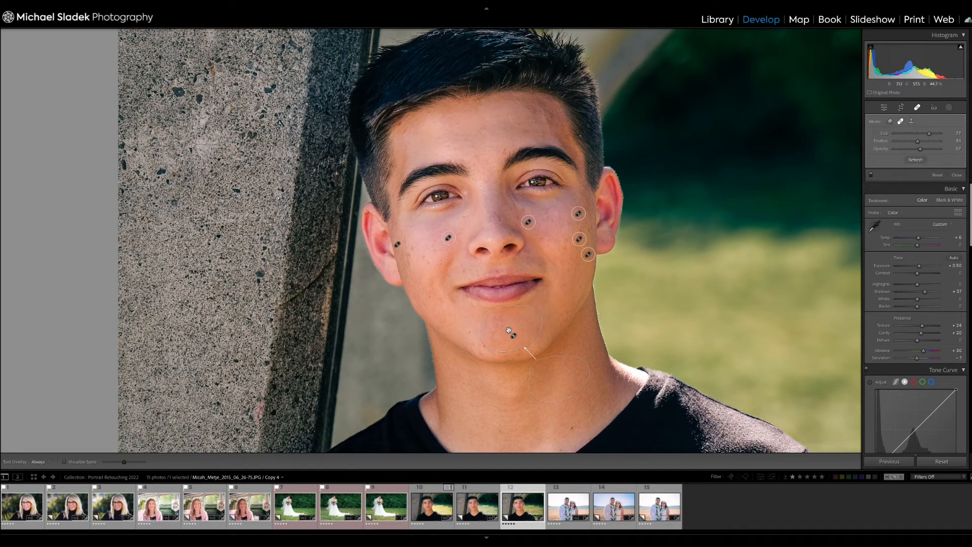
{"action": "mouse_move", "coordinate": [920, 151]}
{"action": "left_mouse_down"}
{"action": "mouse_move", "coordinate": [909, 153]}
{"action": "mouse_move", "coordinate": [928, 152]}
{"action": "mouse_move", "coordinate": [911, 152]}
{"action": "left_mouse_up"}
Soften the spot on the nose with a heal sampled from the forehead at 41 opacity.
{"action": "left_click", "coordinate": [495, 214]}
{"action": "left_click_drag", "start_coordinate": [489, 183], "coordinate": [460, 121]}
{"action": "left_click_drag", "start_coordinate": [911, 149], "coordinate": [914, 150]}
Heal the lint specks scattered across the front of the young man's black shirt.
{"action": "key", "text": "z"}
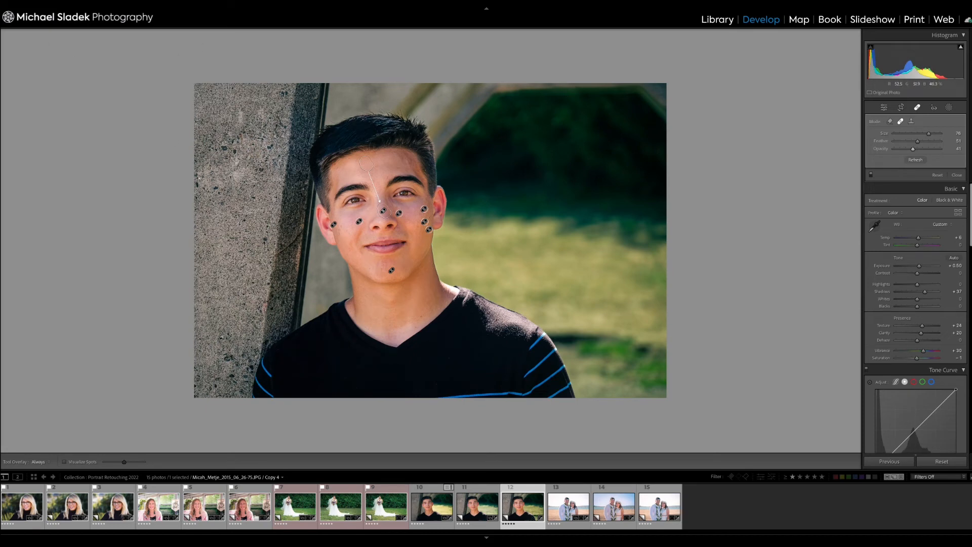
{"action": "key", "text": "ctrl+equal"}
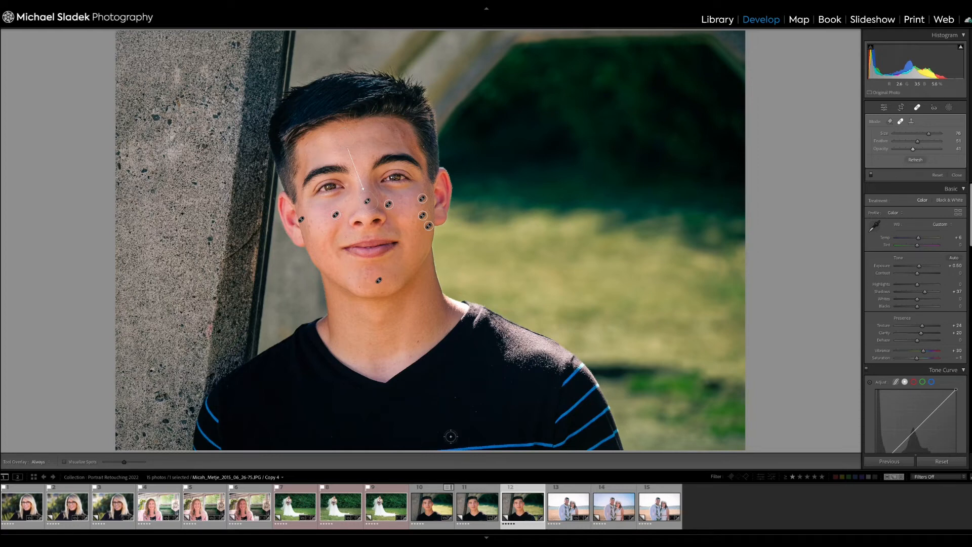
{"action": "left_click", "coordinate": [333, 438]}
{"action": "left_click", "coordinate": [415, 444]}
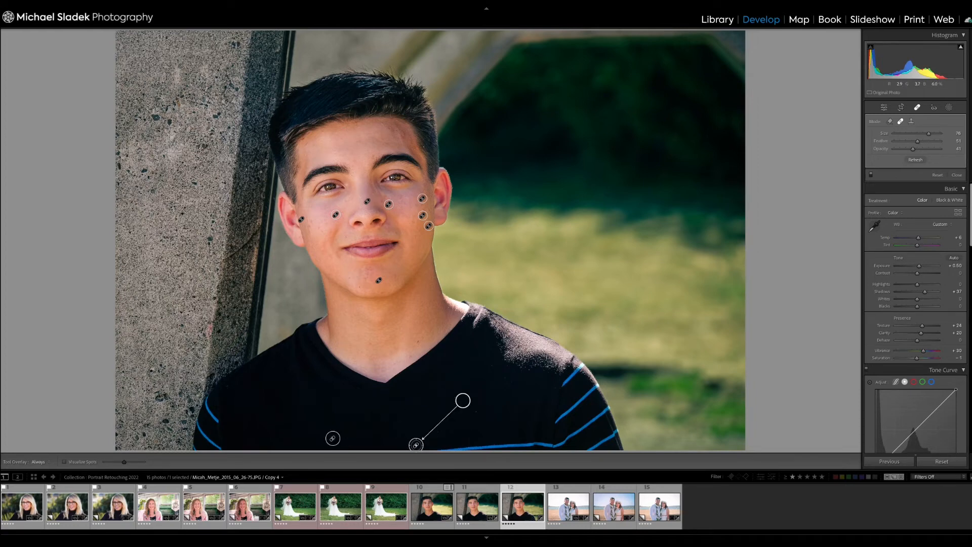
{"action": "left_click", "coordinate": [438, 432]}
{"action": "left_click", "coordinate": [404, 418]}
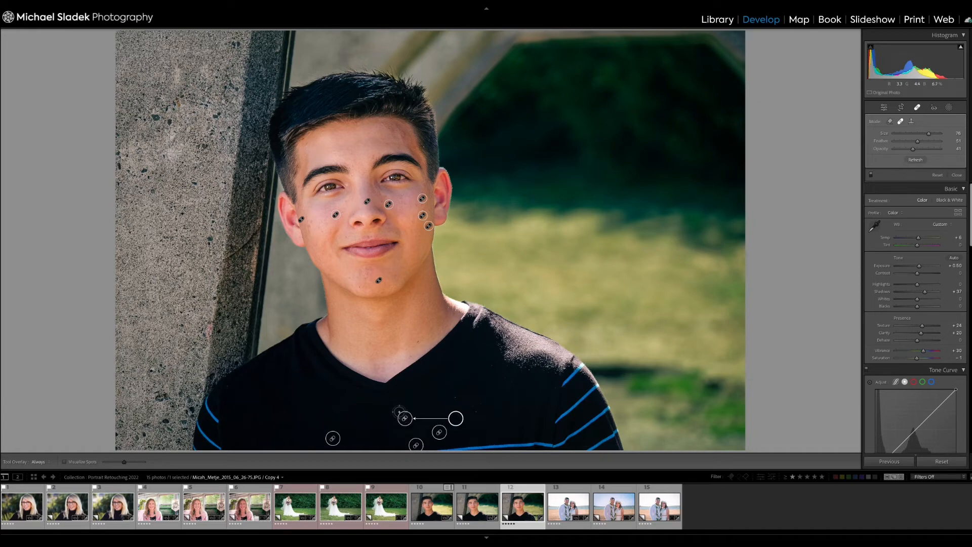
{"action": "left_click", "coordinate": [397, 410]}
{"action": "left_click", "coordinate": [453, 397]}
{"action": "left_click", "coordinate": [472, 410]}
{"action": "left_click", "coordinate": [491, 366]}
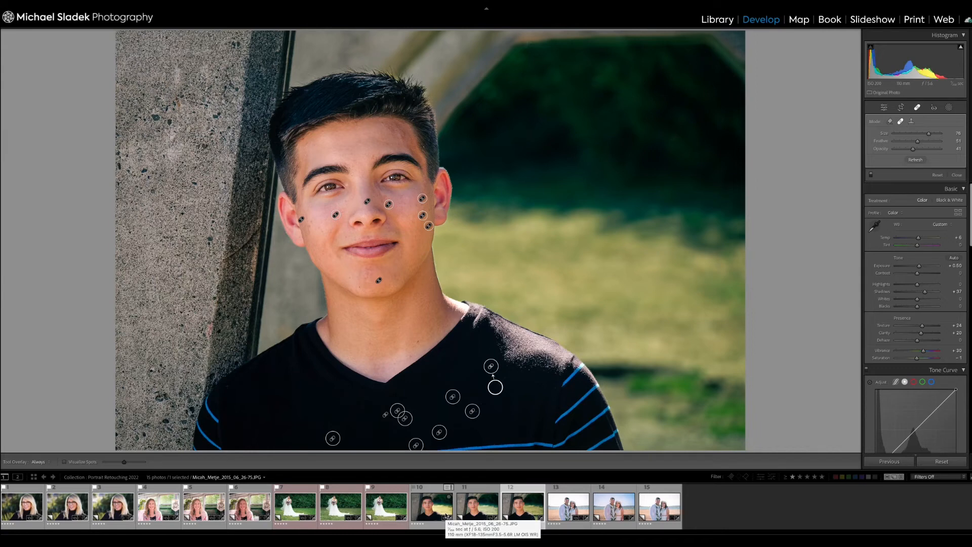
Compare the young man's portrait with all its masks switched off and on.
{"action": "left_click", "coordinate": [949, 110]}
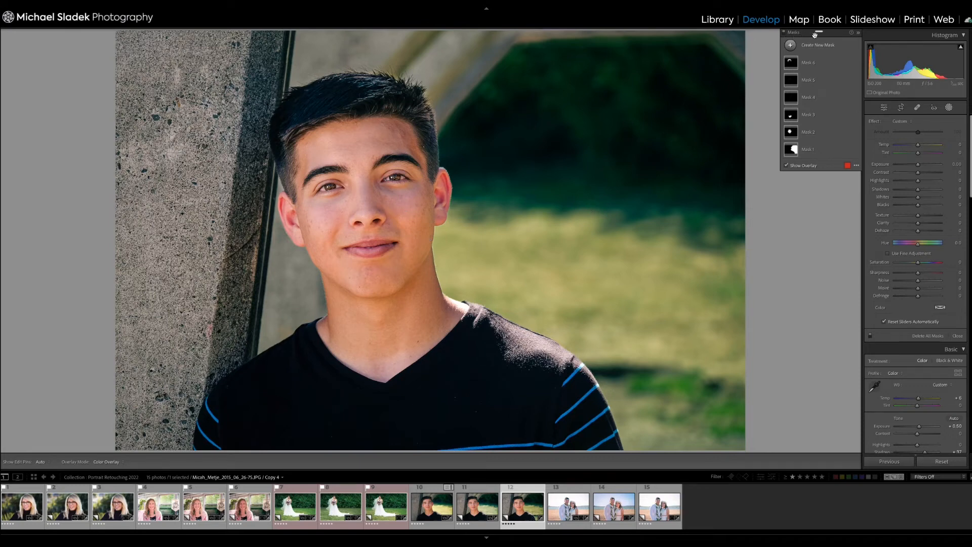
{"action": "left_click", "coordinate": [784, 34]}
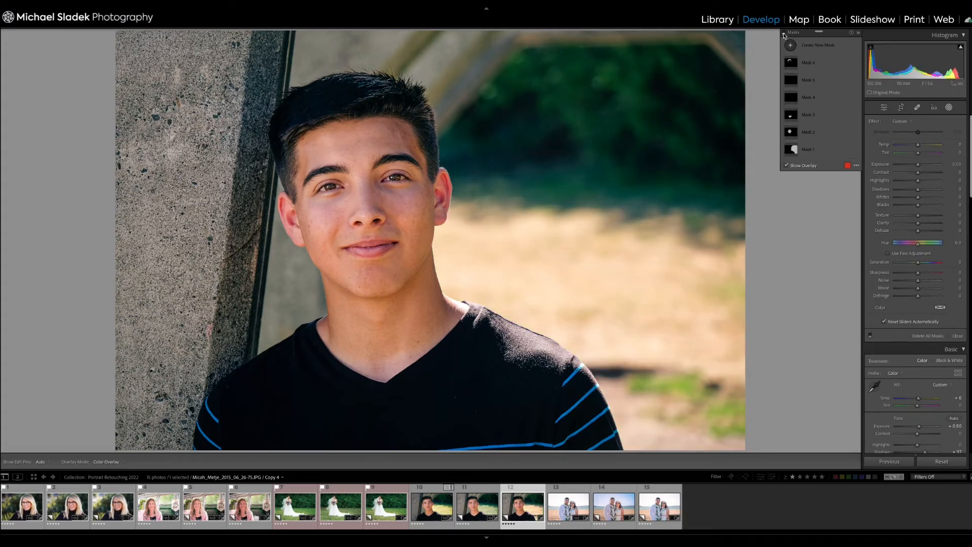
{"action": "left_click", "coordinate": [783, 34]}
{"action": "left_click", "coordinate": [783, 34]}
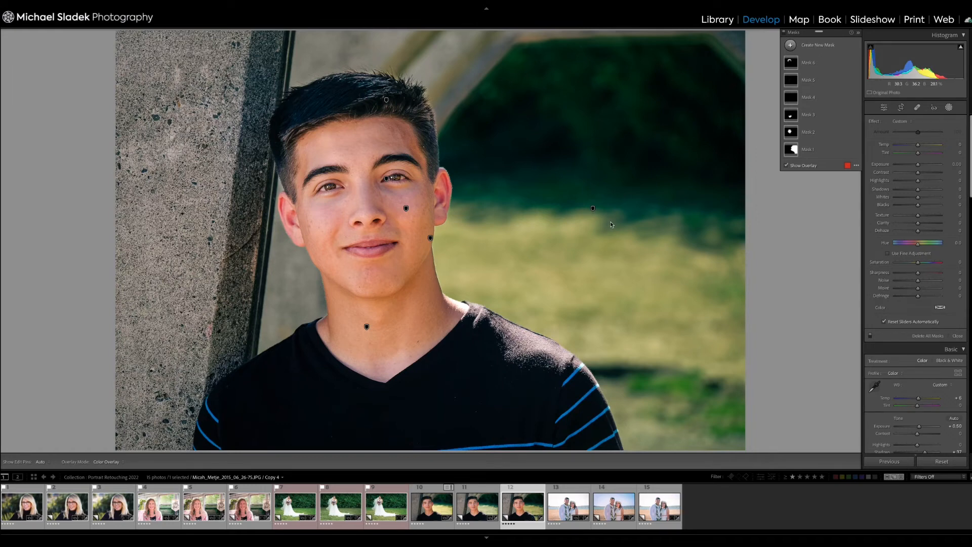
Create a background mask on the last beach couple photo and brush-subtract the man's head and the woman's flower crown.
{"action": "left_click", "coordinate": [657, 513]}
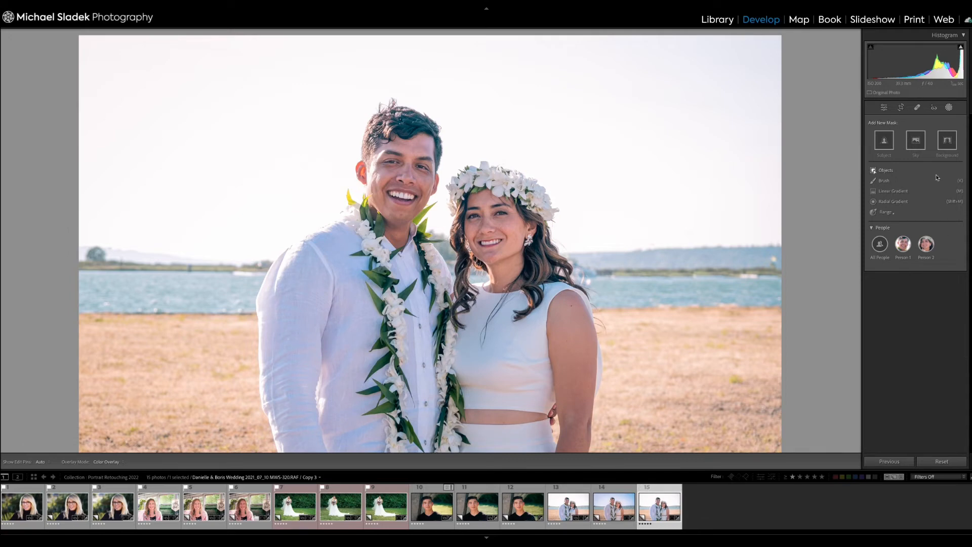
{"action": "left_click", "coordinate": [946, 144]}
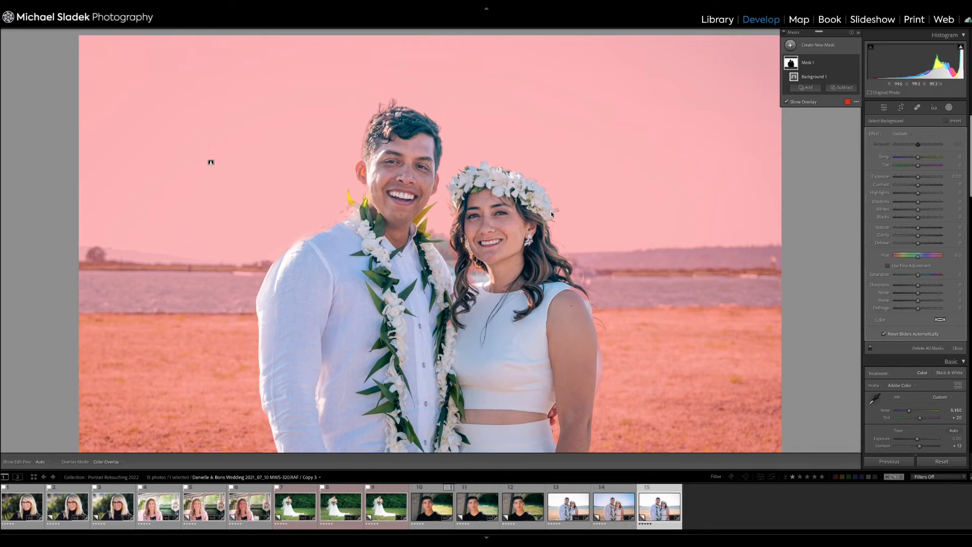
{"action": "left_click", "coordinate": [848, 89]}
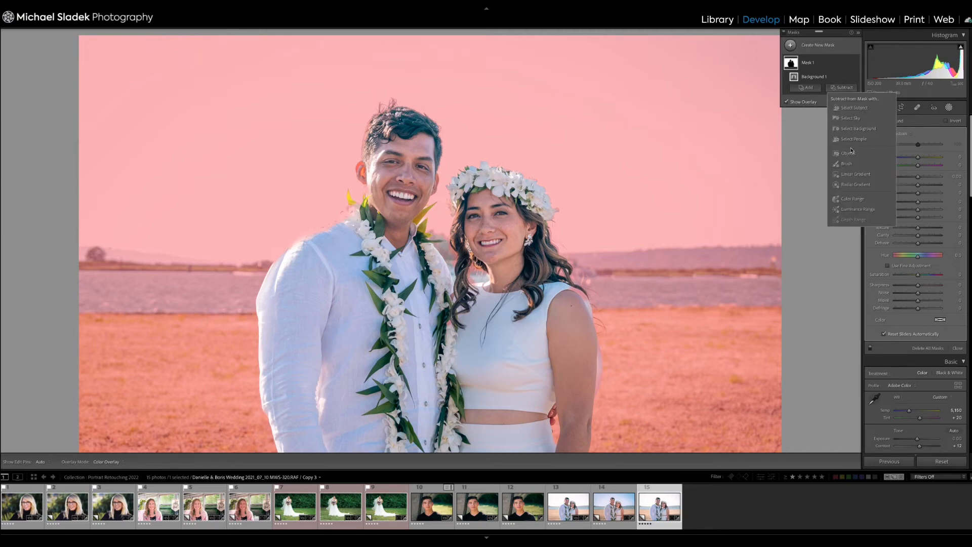
{"action": "left_click", "coordinate": [846, 164]}
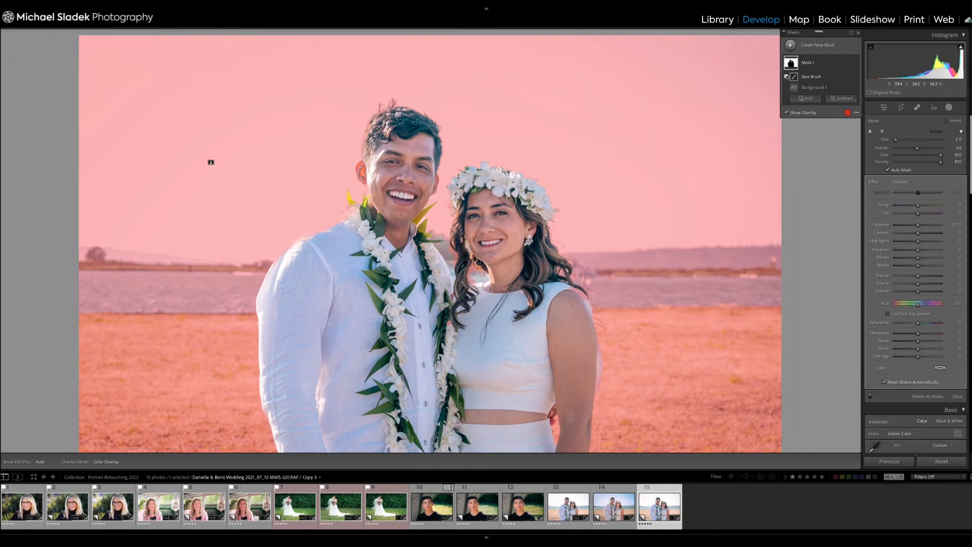
{"action": "key", "text": "h"}
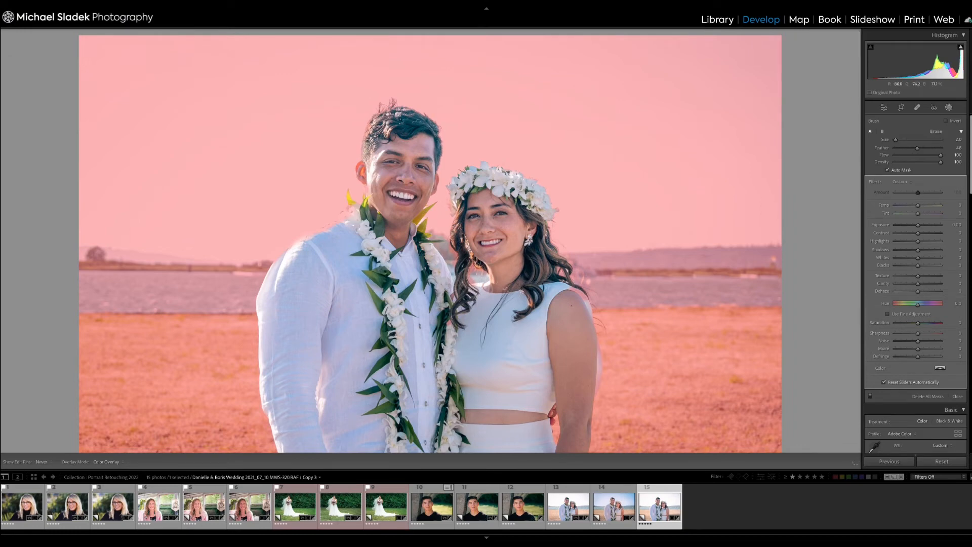
{"action": "mouse_move", "coordinate": [375, 123]}
{"action": "left_mouse_down"}
{"action": "mouse_move", "coordinate": [421, 120]}
{"action": "mouse_move", "coordinate": [435, 163]}
{"action": "mouse_move", "coordinate": [434, 150]}
{"action": "mouse_move", "coordinate": [431, 175]}
{"action": "left_mouse_up"}
{"action": "mouse_move", "coordinate": [542, 207]}
{"action": "left_mouse_down"}
{"action": "mouse_move", "coordinate": [551, 213]}
{"action": "mouse_move", "coordinate": [539, 205]}
{"action": "mouse_move", "coordinate": [541, 221]}
{"action": "mouse_move", "coordinate": [520, 183]}
{"action": "mouse_move", "coordinate": [488, 172]}
{"action": "mouse_move", "coordinate": [465, 178]}
{"action": "mouse_move", "coordinate": [452, 211]}
{"action": "mouse_move", "coordinate": [466, 196]}
{"action": "left_mouse_up"}
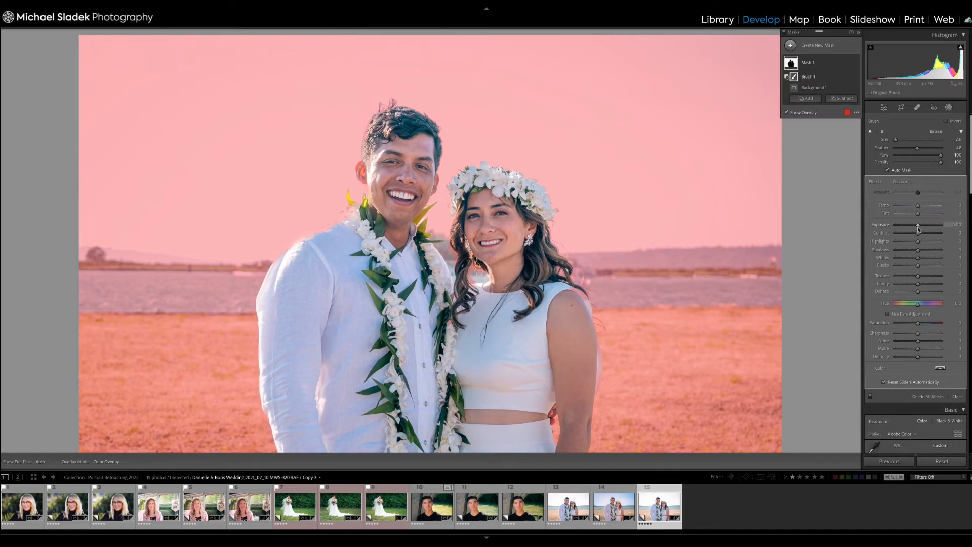
Lower the background mask's exposure and set its saturation to -26.
{"action": "left_click_drag", "start_coordinate": [918, 229], "coordinate": [919, 228]}
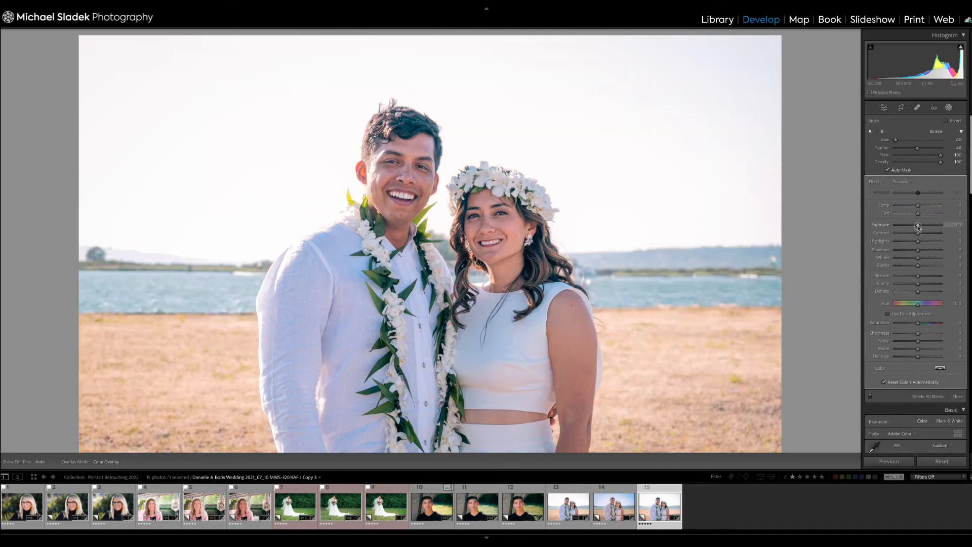
{"action": "left_click_drag", "start_coordinate": [918, 228], "coordinate": [914, 229]}
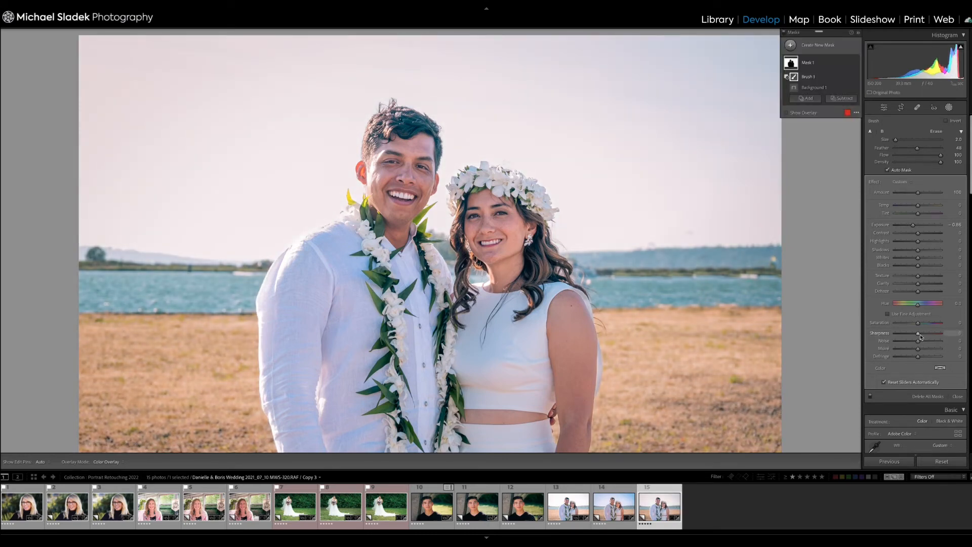
{"action": "left_click_drag", "start_coordinate": [917, 325], "coordinate": [911, 325]}
Create a sky mask on the couple photo and brush-subtract the parts that spill onto the couple.
{"action": "left_click", "coordinate": [791, 45]}
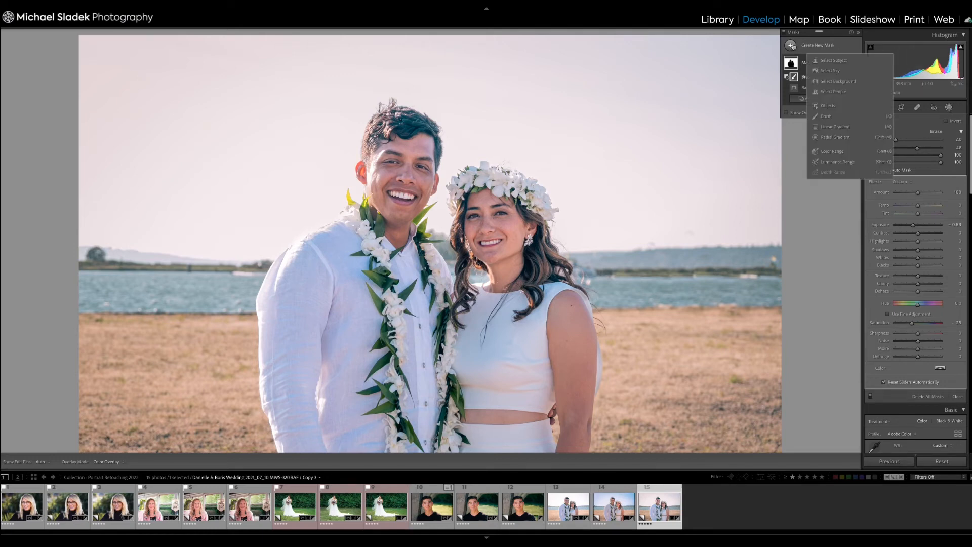
{"action": "left_click", "coordinate": [837, 71]}
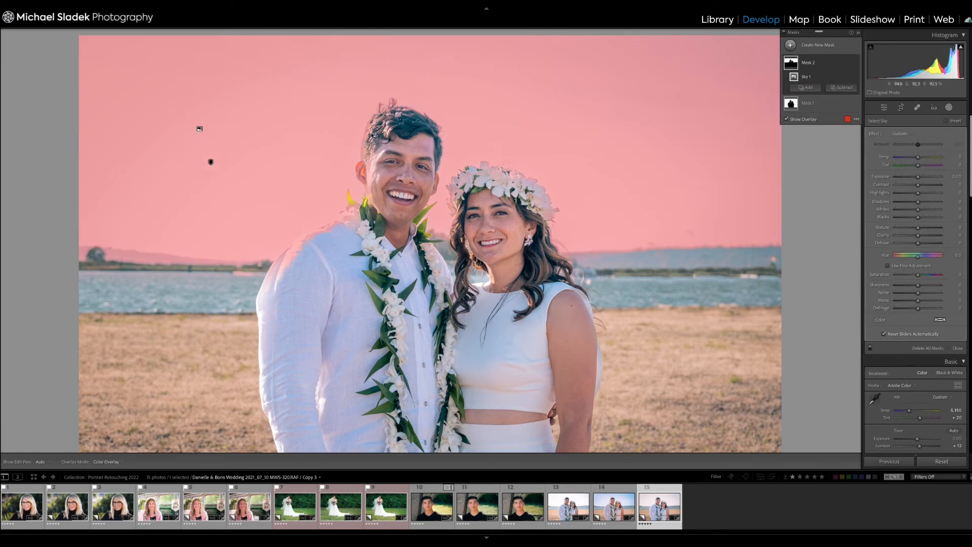
{"action": "left_click", "coordinate": [842, 88]}
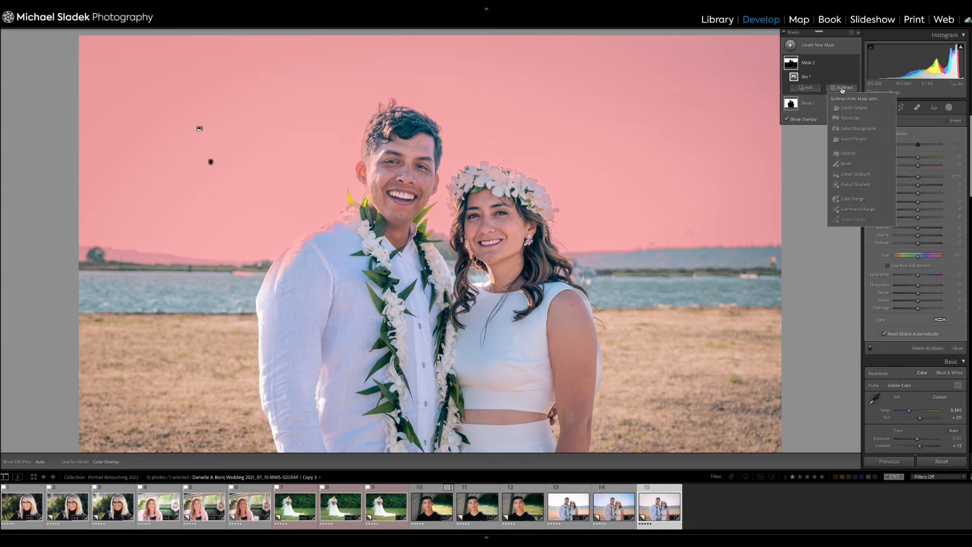
{"action": "left_click", "coordinate": [849, 164]}
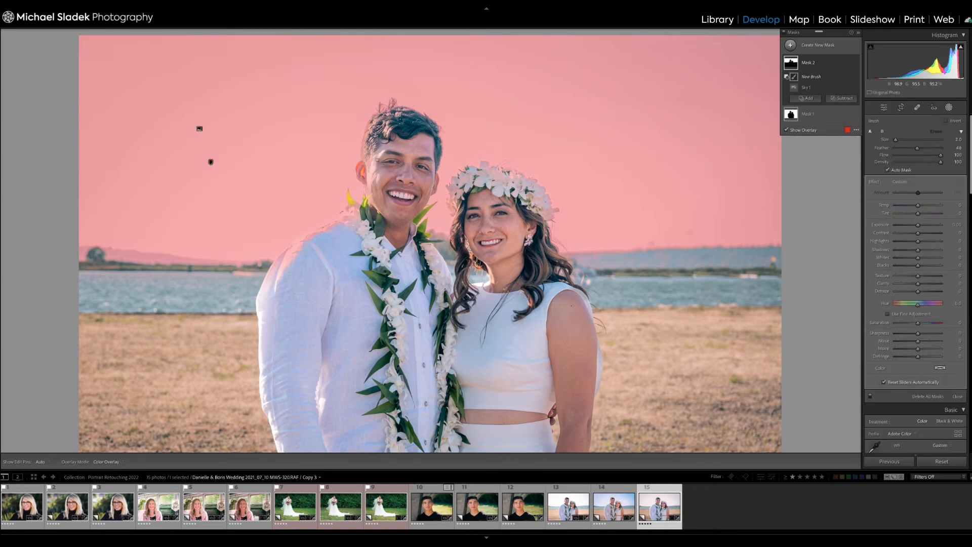
{"action": "key", "text": "h"}
{"action": "mouse_move", "coordinate": [456, 202]}
{"action": "left_mouse_down"}
{"action": "mouse_move", "coordinate": [471, 178]}
{"action": "mouse_move", "coordinate": [541, 205]}
{"action": "left_mouse_up"}
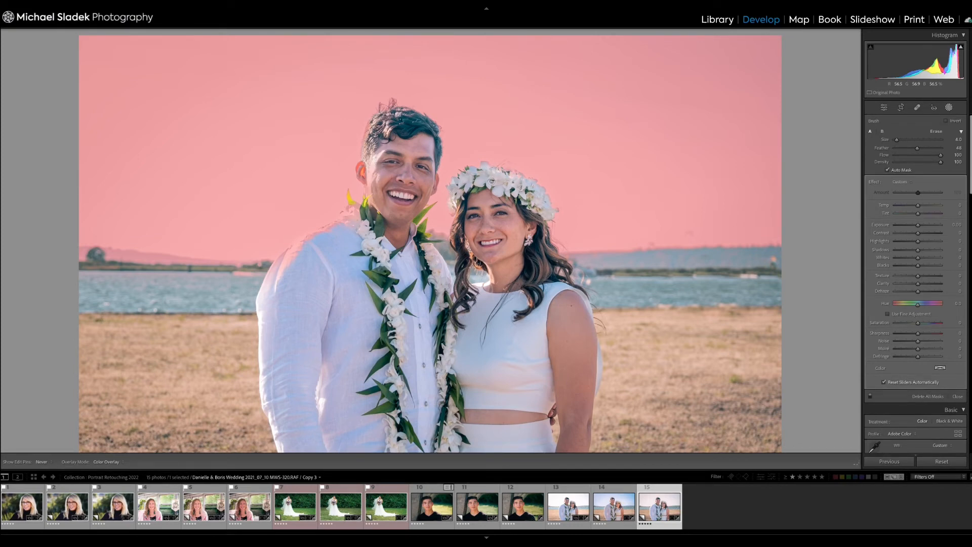
{"action": "key", "text": "h"}
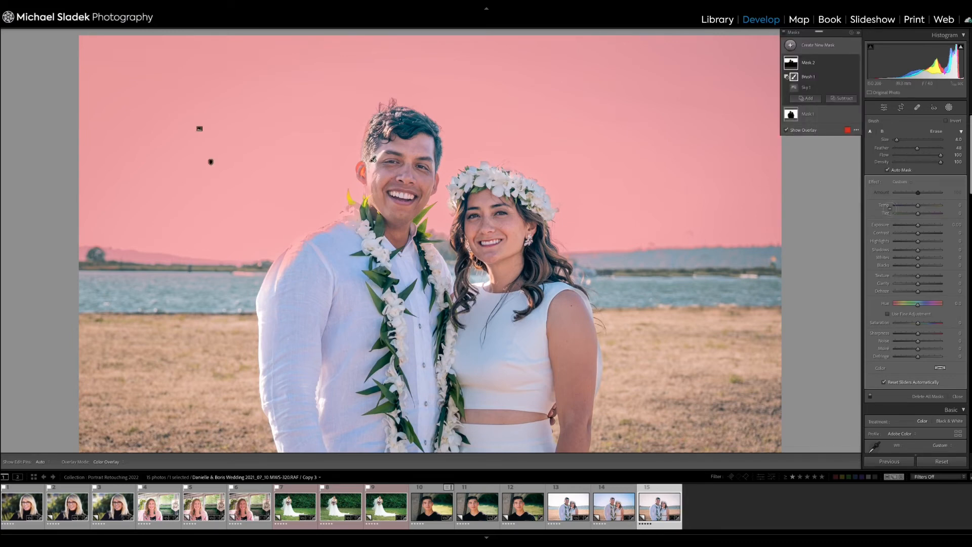
Darken the sky mask by lowering its exposure and raise its dehaze.
{"action": "left_click", "coordinate": [919, 226]}
{"action": "left_click_drag", "start_coordinate": [918, 226], "coordinate": [916, 228]}
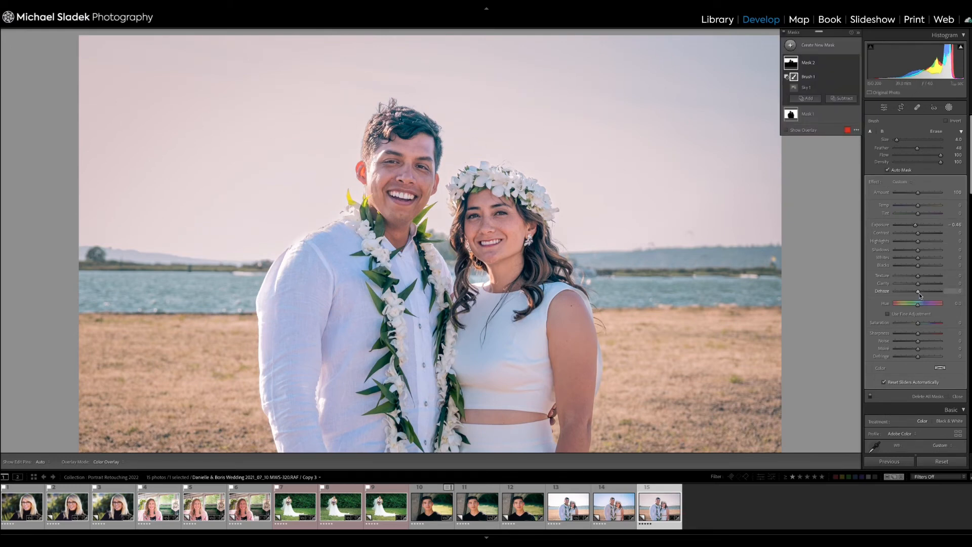
{"action": "mouse_move", "coordinate": [919, 295]}
{"action": "left_mouse_down"}
{"action": "mouse_move", "coordinate": [948, 293]}
{"action": "mouse_move", "coordinate": [922, 292]}
{"action": "left_mouse_up"}
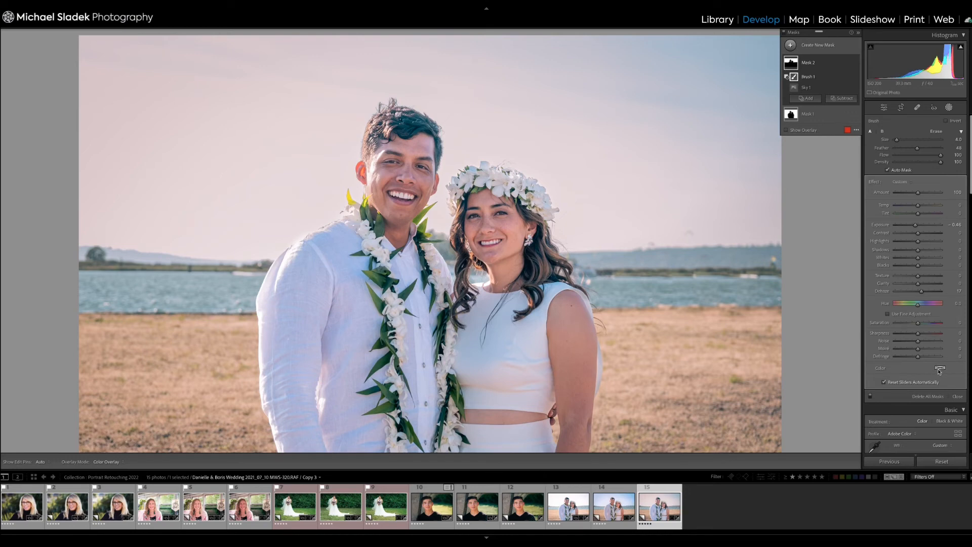
Tint the sky mask blue with hue 199 and saturation 44.
{"action": "left_click", "coordinate": [939, 370]}
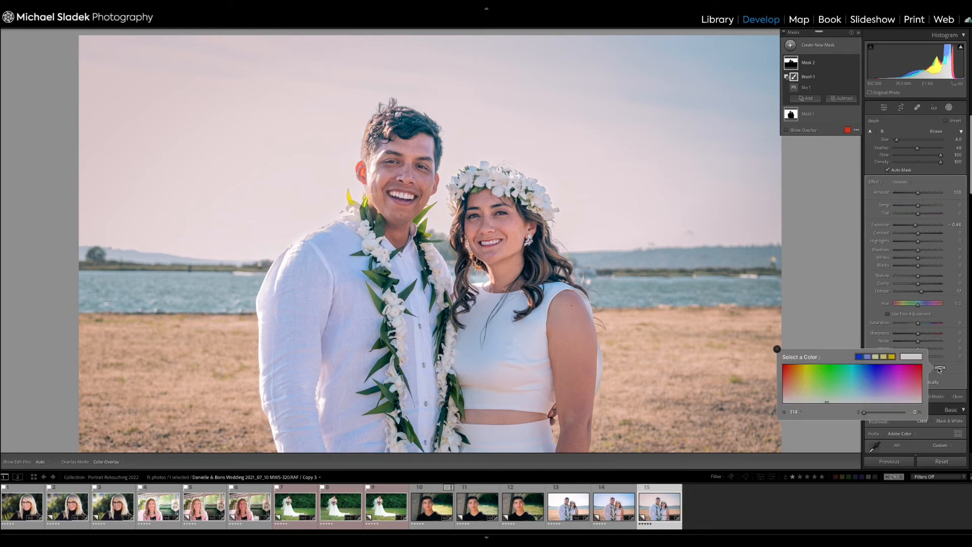
{"action": "left_click", "coordinate": [859, 372]}
{"action": "mouse_move", "coordinate": [859, 371]}
{"action": "left_mouse_down"}
{"action": "mouse_move", "coordinate": [872, 363]}
{"action": "mouse_move", "coordinate": [859, 363]}
{"action": "left_mouse_up"}
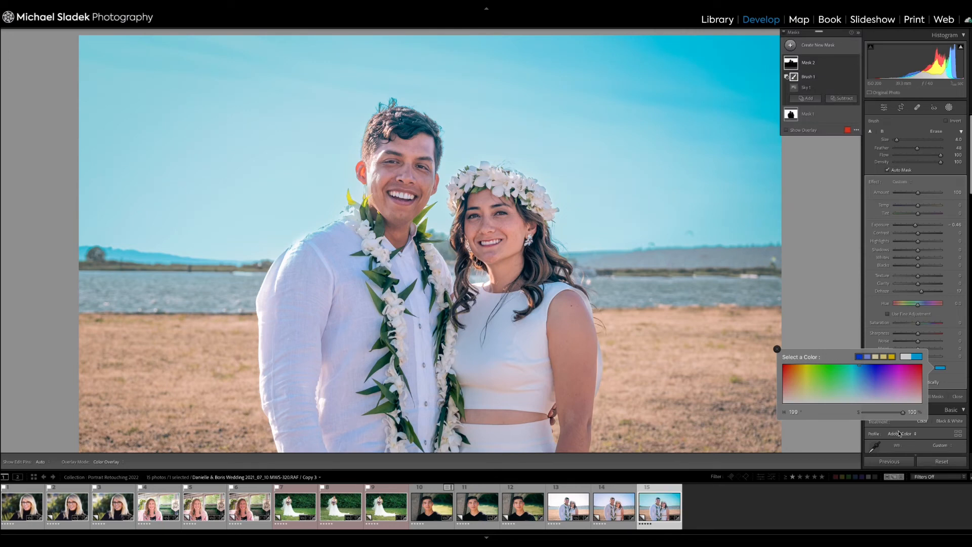
{"action": "left_click_drag", "start_coordinate": [903, 412], "coordinate": [882, 411]}
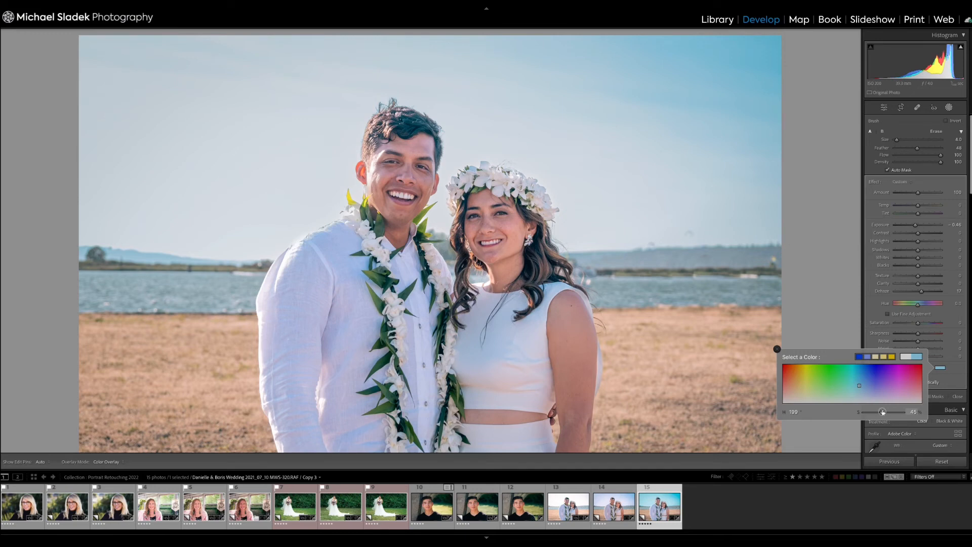
{"action": "left_click_drag", "start_coordinate": [883, 411], "coordinate": [881, 411]}
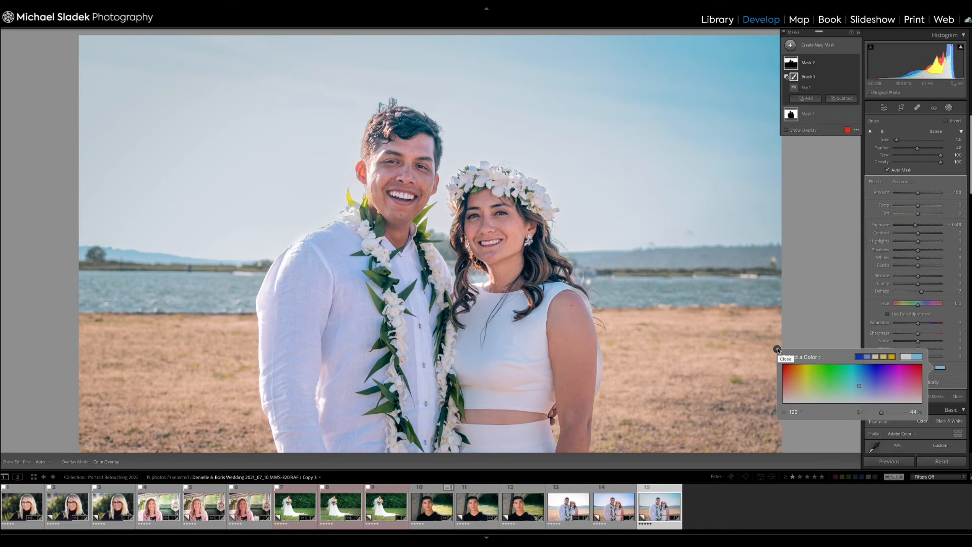
{"action": "left_click", "coordinate": [777, 349]}
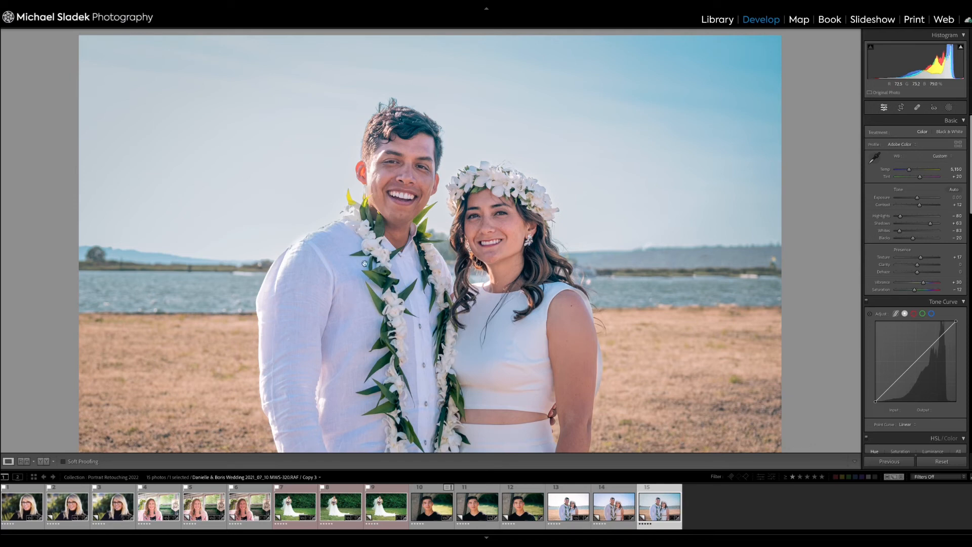
Create a people mask covering the entire man in the couple photo.
{"action": "left_click", "coordinate": [948, 107]}
{"action": "left_click", "coordinate": [791, 44]}
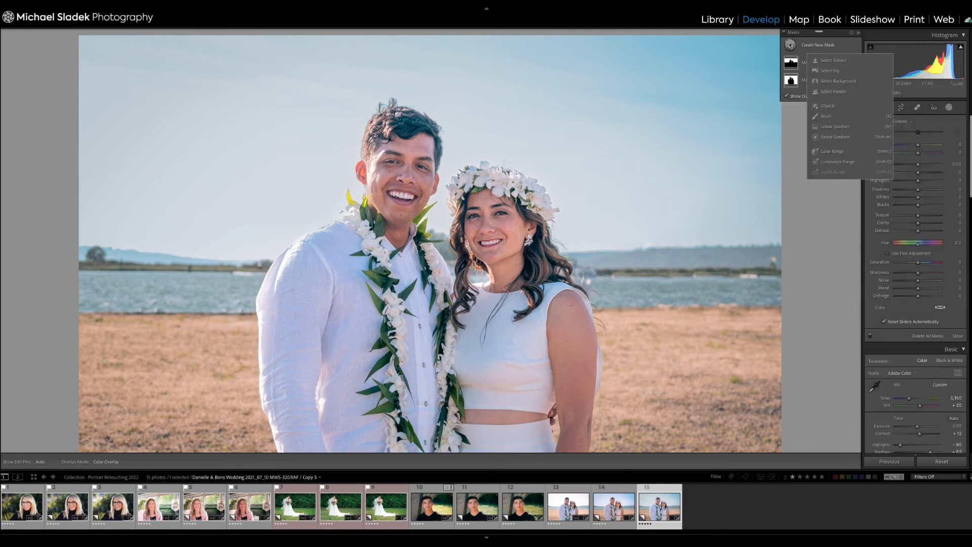
{"action": "left_click", "coordinate": [833, 91]}
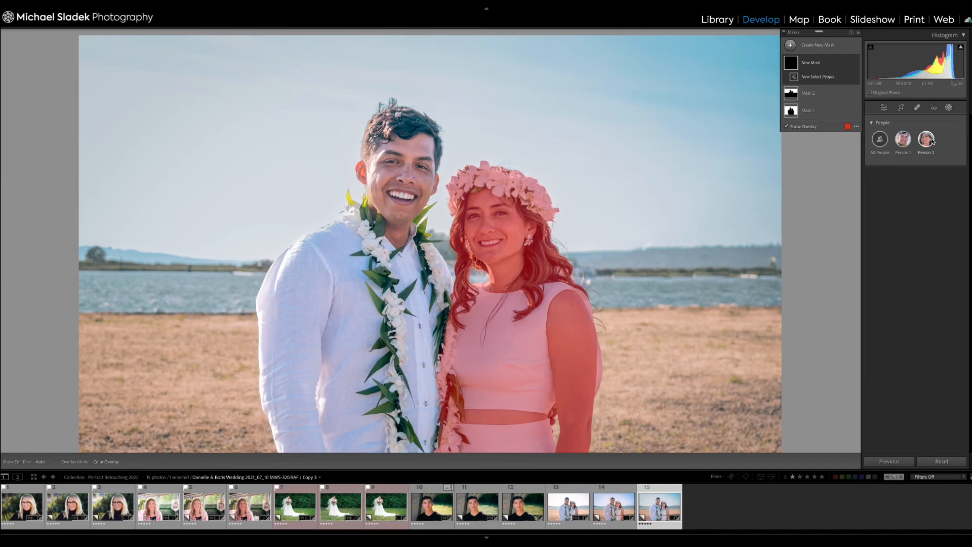
{"action": "left_click", "coordinate": [903, 139]}
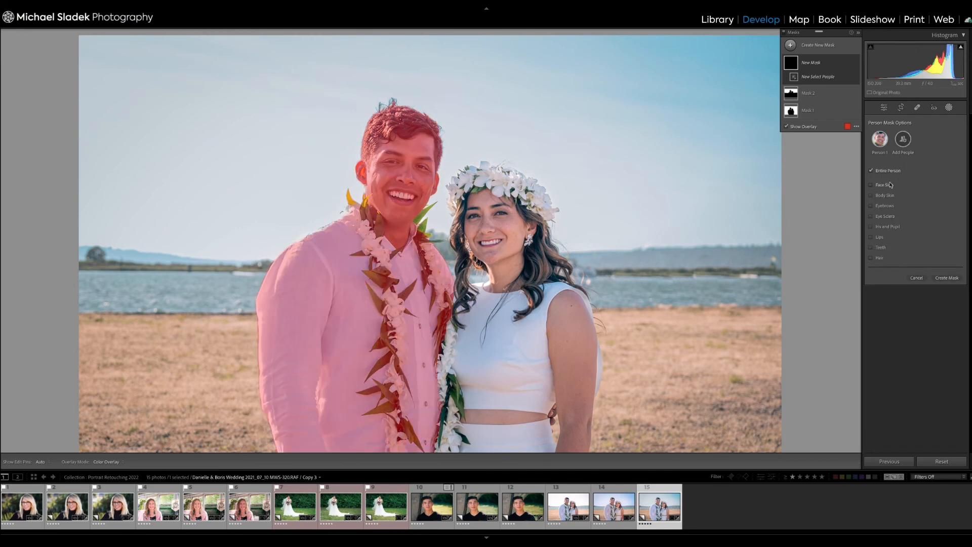
{"action": "left_click", "coordinate": [941, 279]}
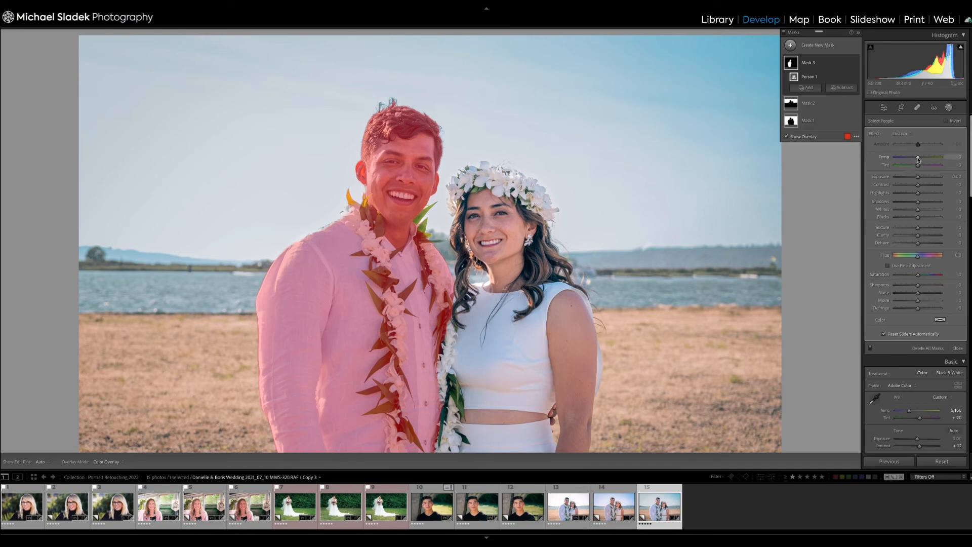
Warm the man's mask to temperature 14, set its highlights to -18 and slightly lower its whites.
{"action": "left_click", "coordinate": [918, 158]}
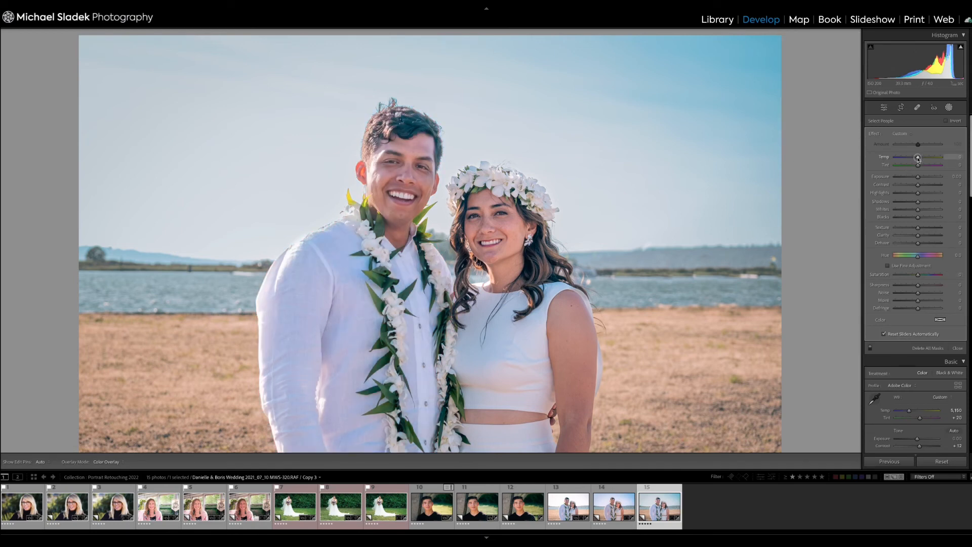
{"action": "left_click_drag", "start_coordinate": [918, 159], "coordinate": [921, 160]}
{"action": "left_click_drag", "start_coordinate": [921, 159], "coordinate": [920, 159]}
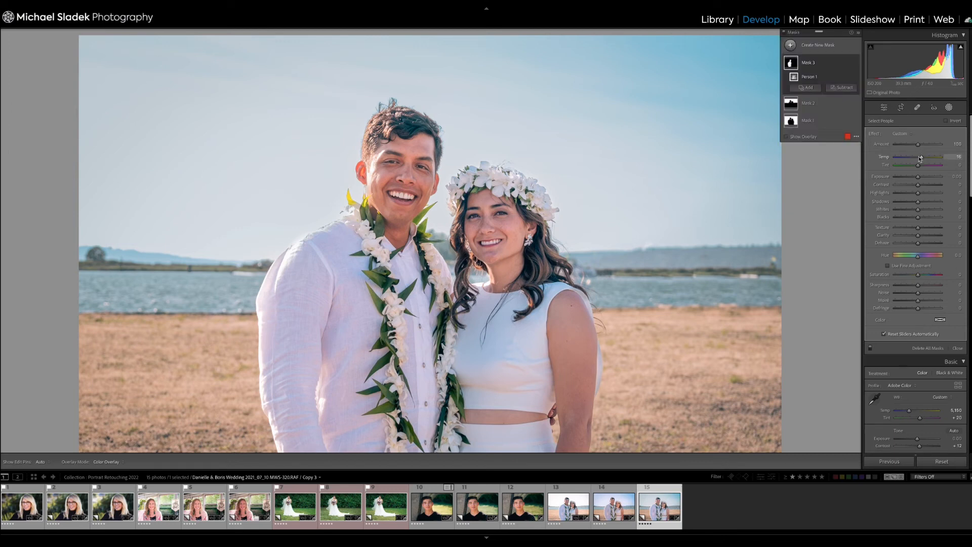
{"action": "left_click_drag", "start_coordinate": [920, 158], "coordinate": [920, 158]}
{"action": "left_click_drag", "start_coordinate": [918, 194], "coordinate": [916, 211]}
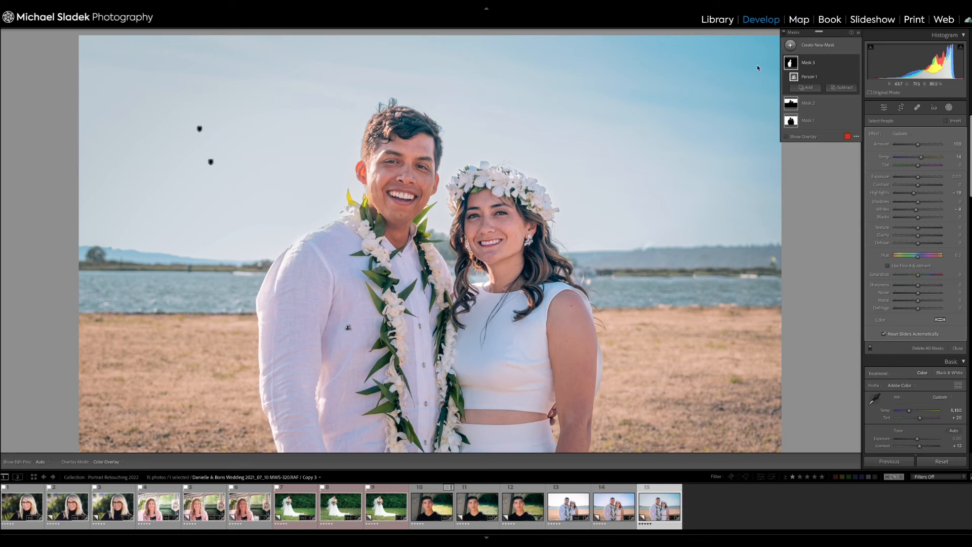
Create a second people mask covering the entire woman.
{"action": "left_click", "coordinate": [790, 45]}
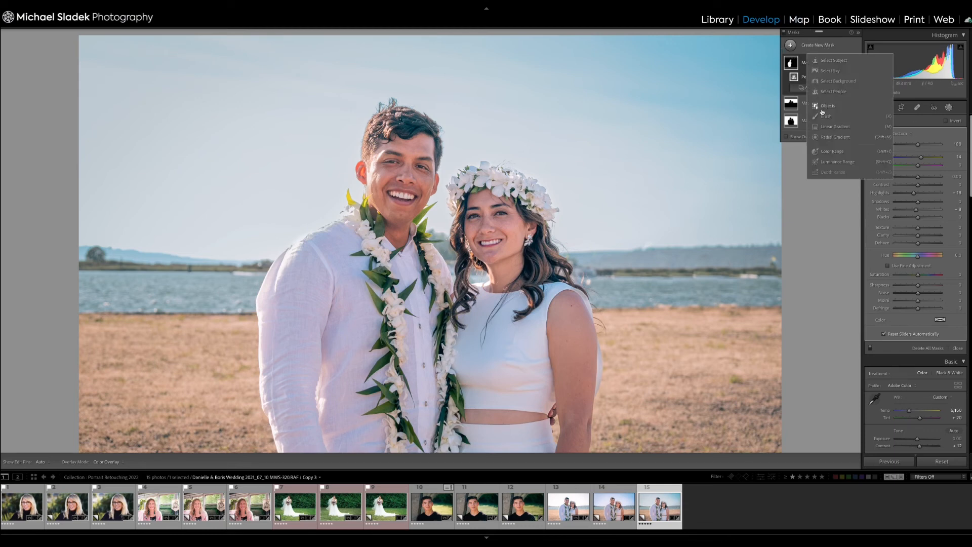
{"action": "left_click", "coordinate": [832, 91]}
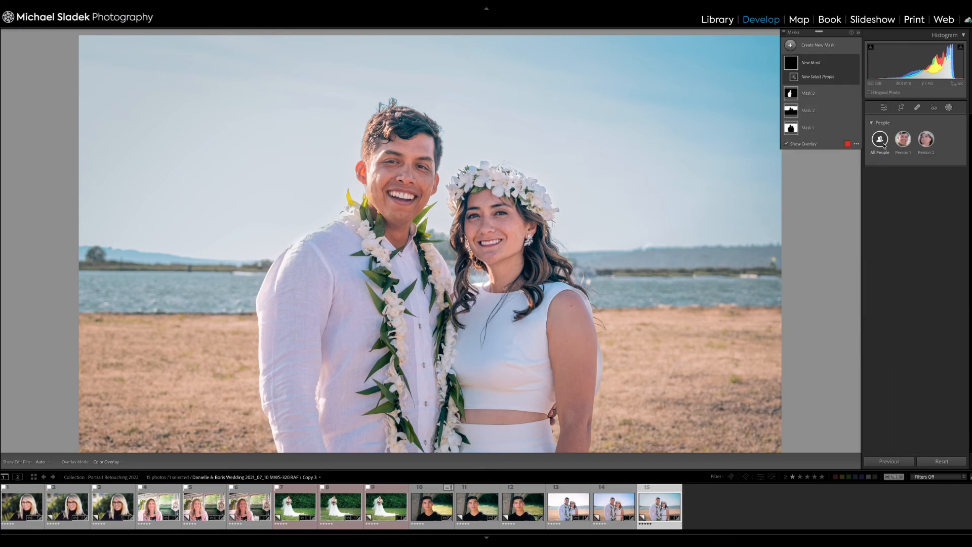
{"action": "left_click", "coordinate": [926, 139]}
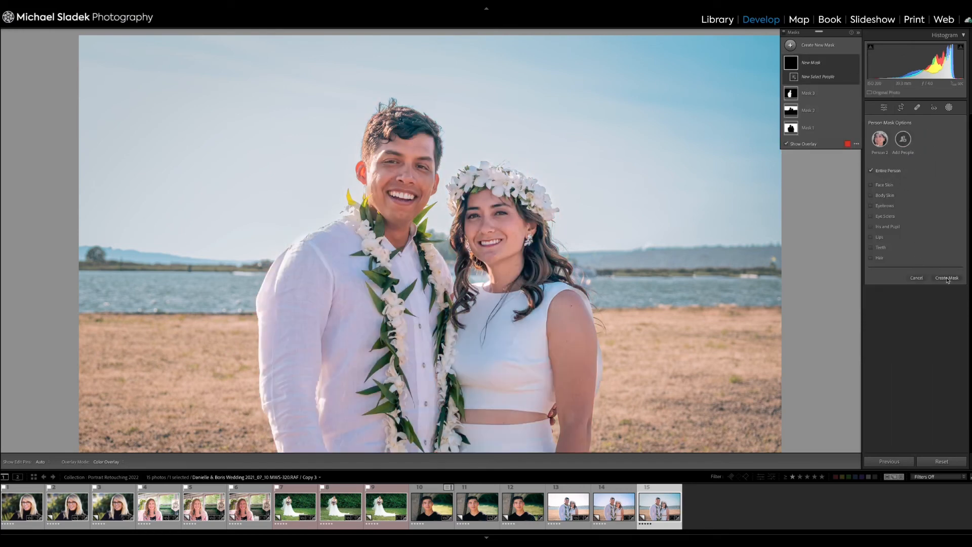
{"action": "left_click", "coordinate": [947, 278]}
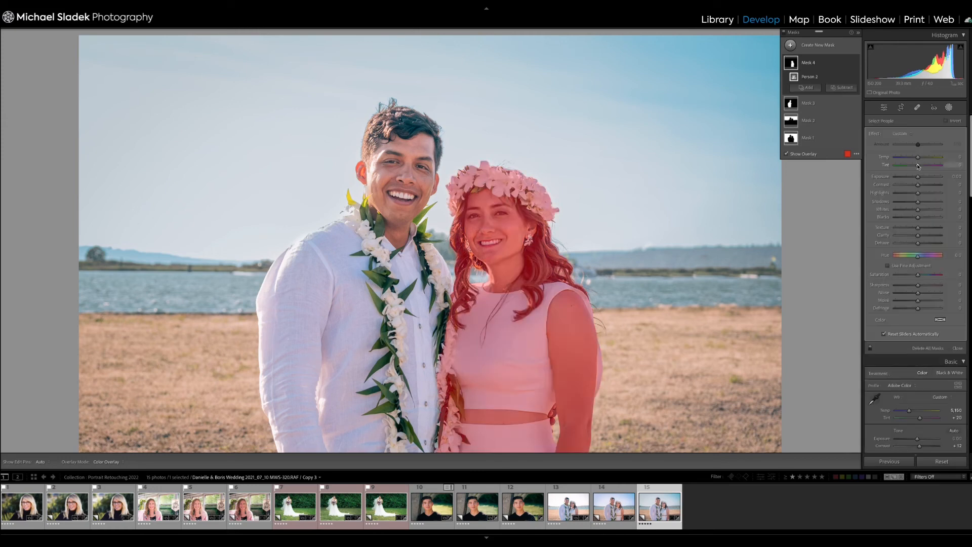
Warm the woman's mask slightly and raise its exposure to 0.27.
{"action": "left_click_drag", "start_coordinate": [918, 158], "coordinate": [919, 160]}
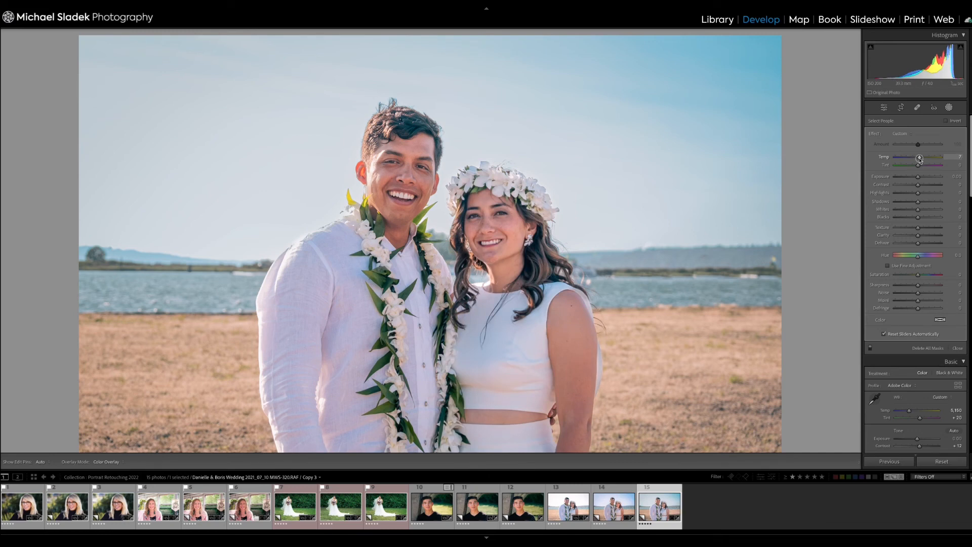
{"action": "left_click_drag", "start_coordinate": [920, 159], "coordinate": [919, 179]}
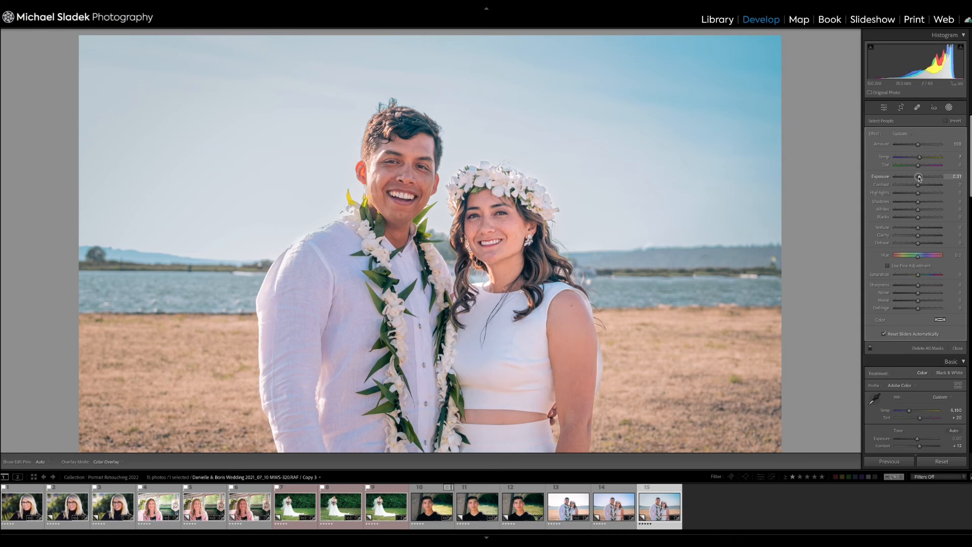
{"action": "left_click_drag", "start_coordinate": [918, 177], "coordinate": [918, 178]}
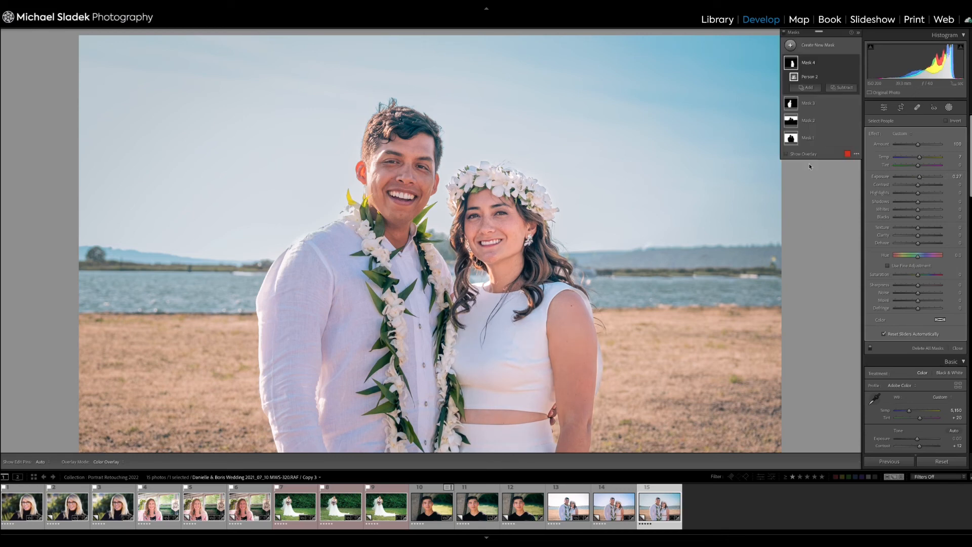
Deselect the woman's mask and switch all masks off and back on to compare the photo before and after.
{"action": "left_click", "coordinate": [793, 63]}
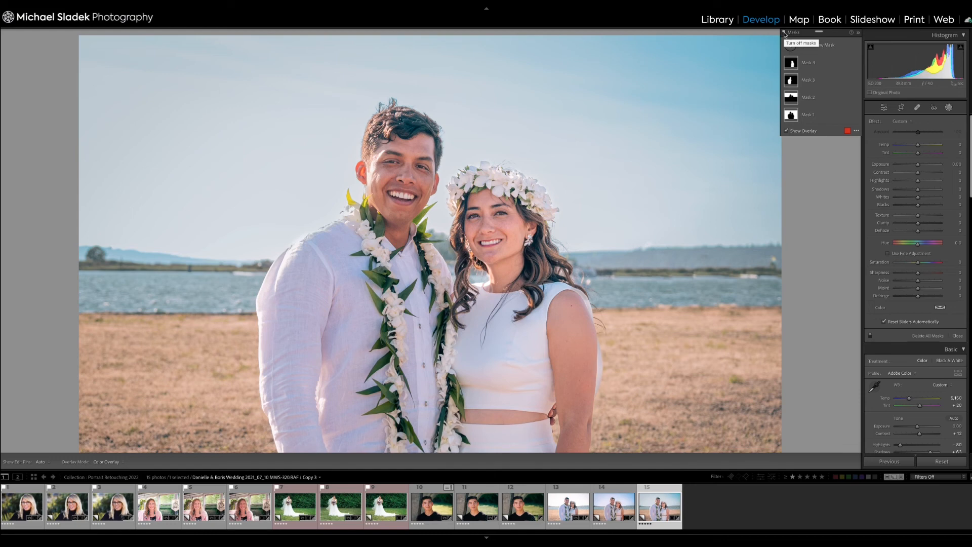
{"action": "left_click", "coordinate": [784, 34]}
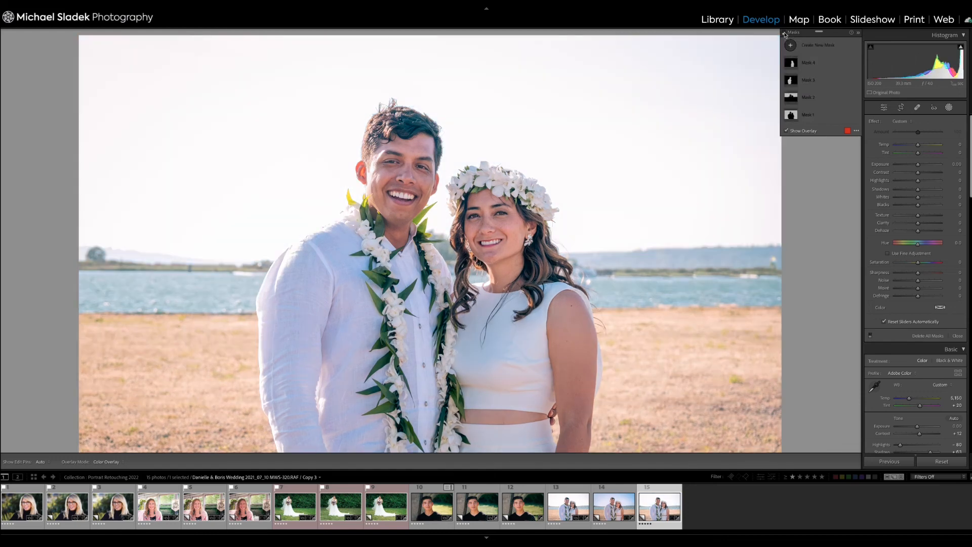
{"action": "left_click", "coordinate": [784, 33]}
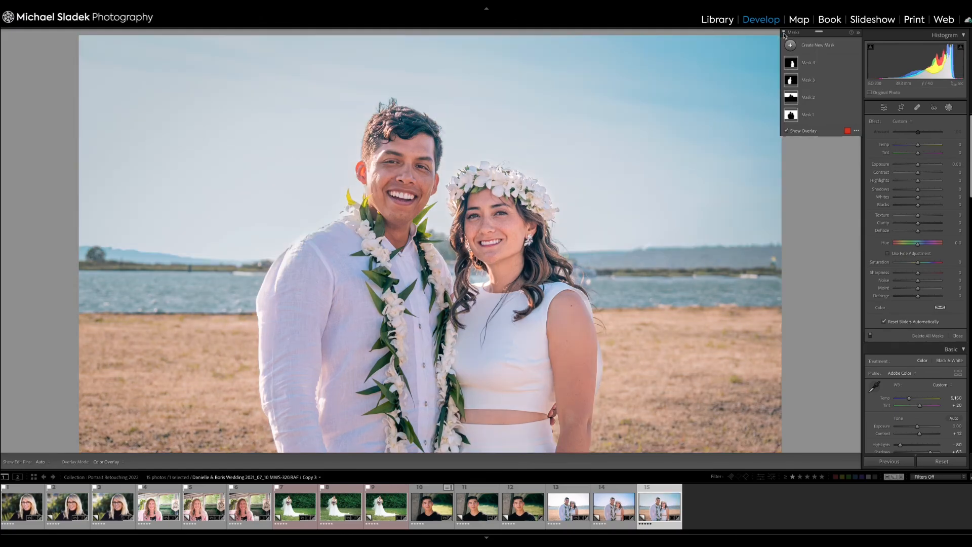